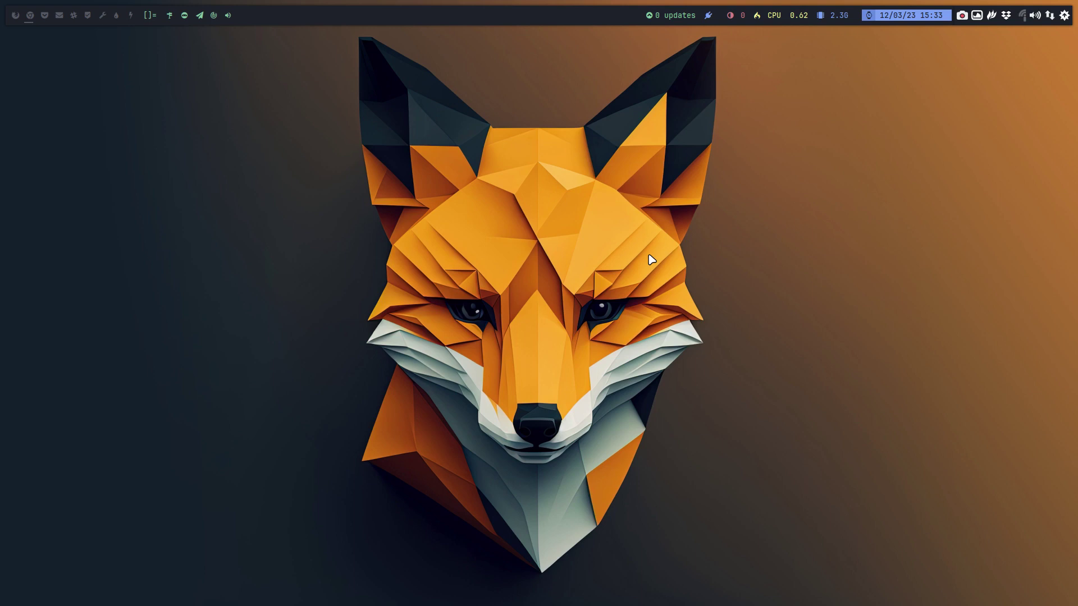
- Open alci.online in Chromium and accept all cookies
{"action": "key", "text": "super+w"}
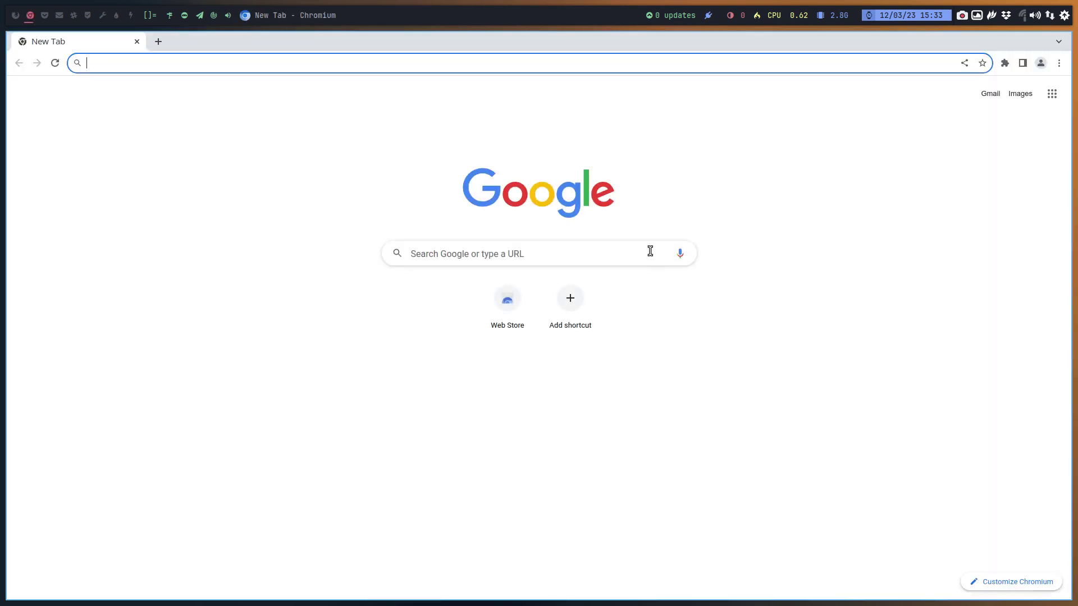
{"action": "type", "text": "alci."}
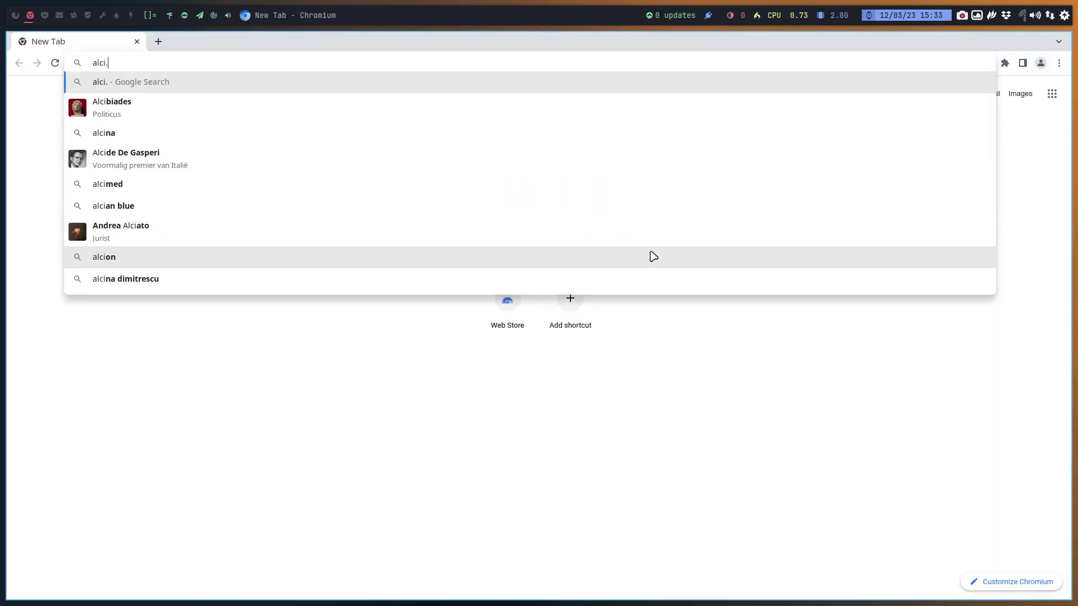
{"action": "type", "text": "online"}
{"action": "key", "text": "Return"}
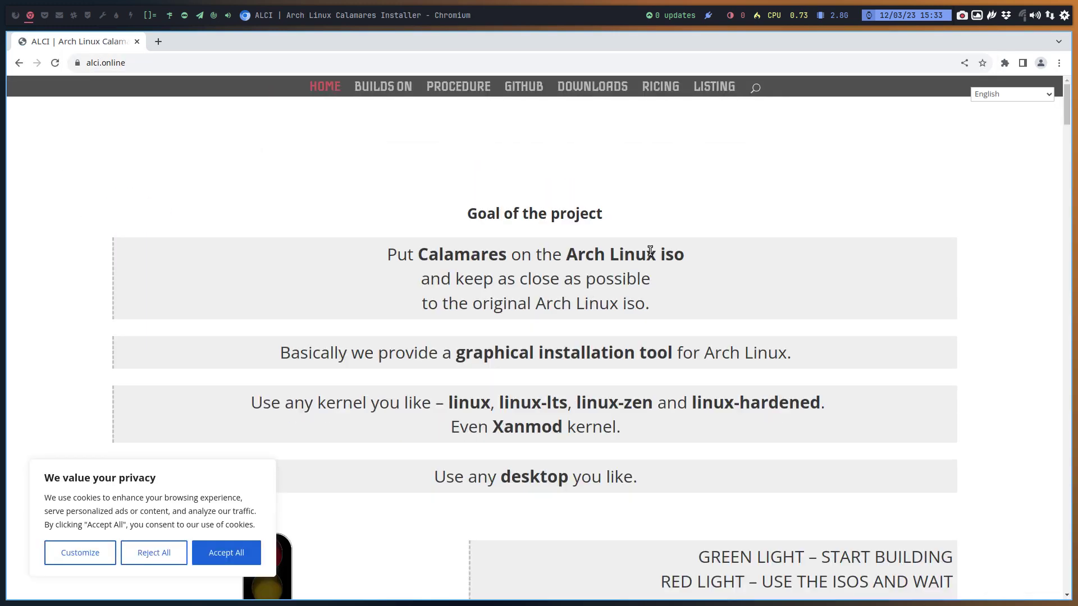
{"action": "left_click", "coordinate": [211, 557]}
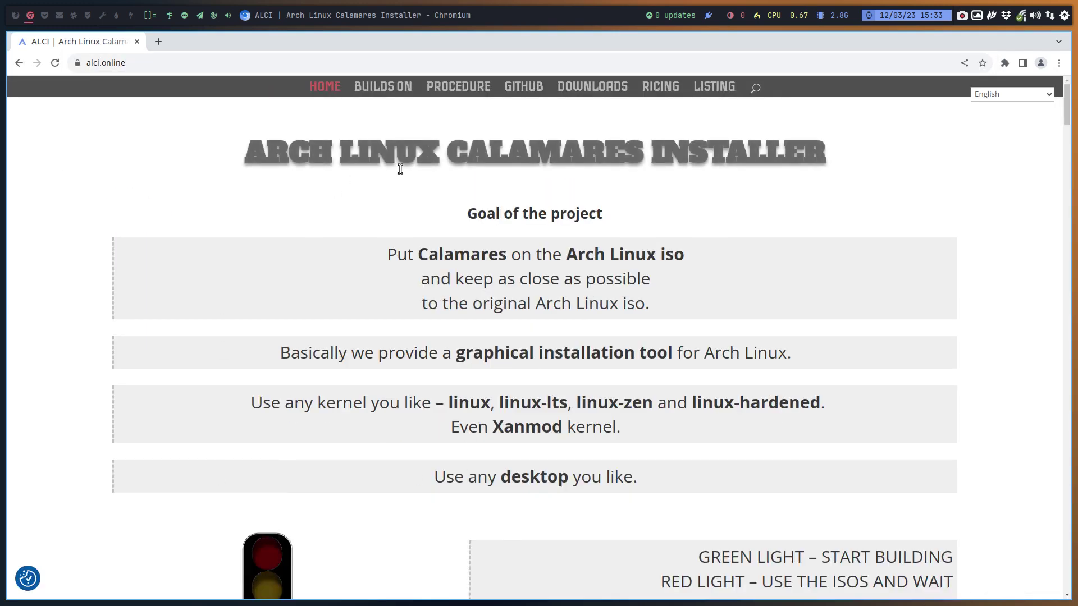
- Highlight ARCH LINUX and CALAMARES in the page heading, then scroll down the page
{"action": "left_click_drag", "start_coordinate": [441, 152], "coordinate": [245, 154]}
{"action": "left_click", "coordinate": [318, 191]}
{"action": "left_click_drag", "start_coordinate": [448, 153], "coordinate": [635, 158]}
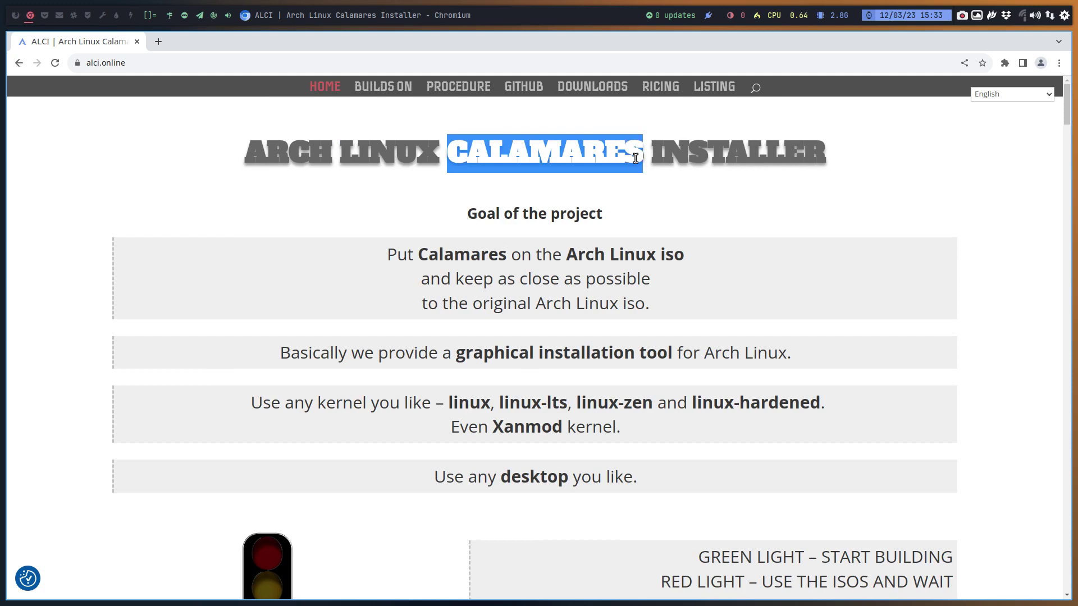
{"action": "left_click", "coordinate": [399, 143]}
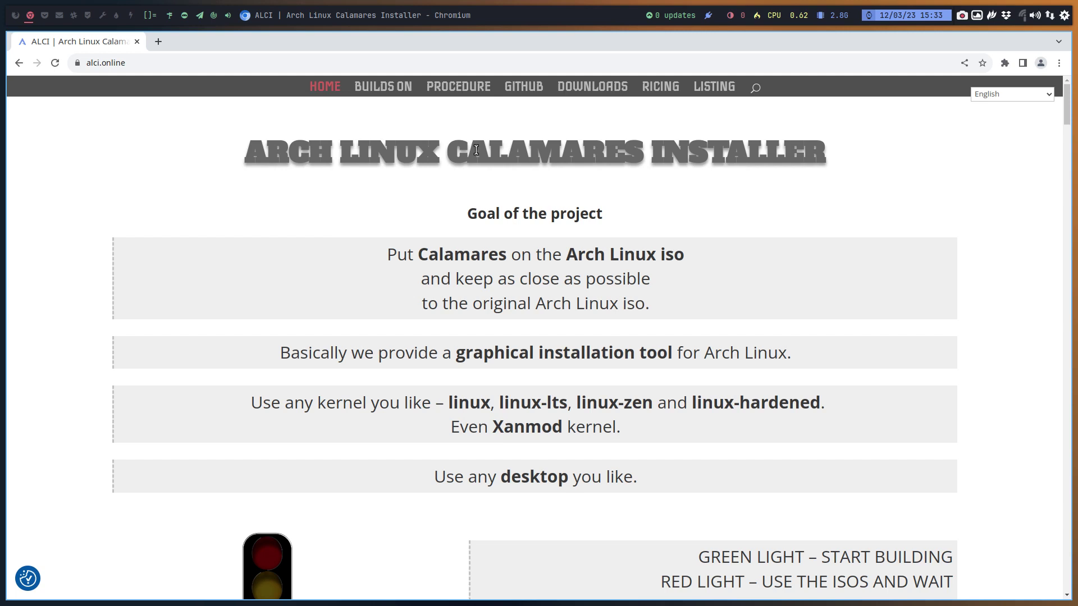
{"action": "left_click_drag", "start_coordinate": [452, 147], "coordinate": [604, 146]}
{"action": "scroll", "coordinate": [662, 208], "scroll_direction": "down", "scroll_amount": 3}
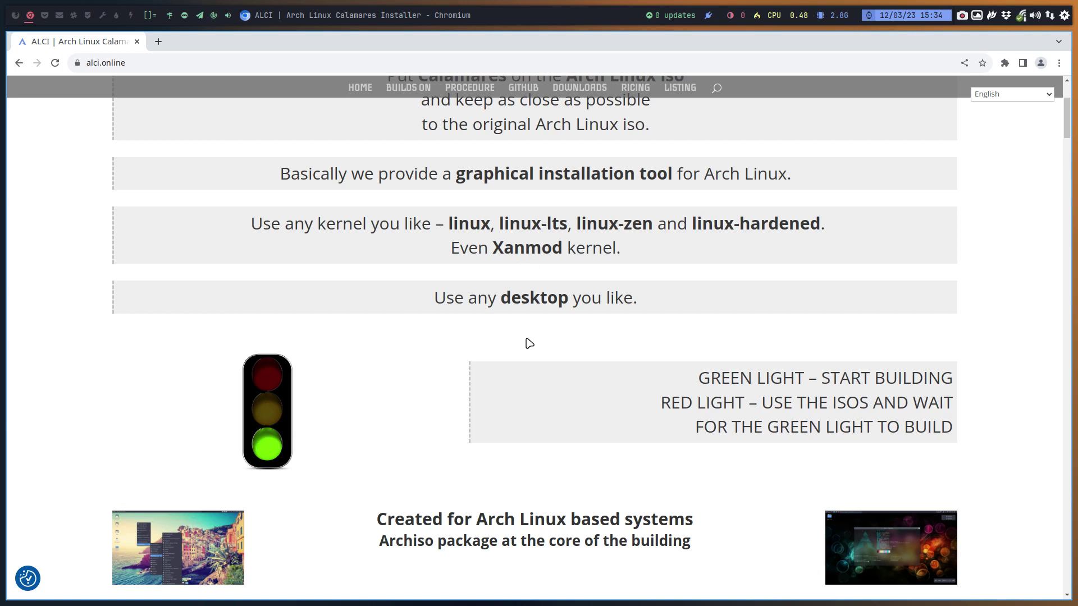
{"action": "scroll", "coordinate": [529, 343], "scroll_direction": "down", "scroll_amount": 7}
{"action": "scroll", "coordinate": [527, 341], "scroll_direction": "down", "scroll_amount": 10}
{"action": "scroll", "coordinate": [529, 344], "scroll_direction": "down", "scroll_amount": 4}
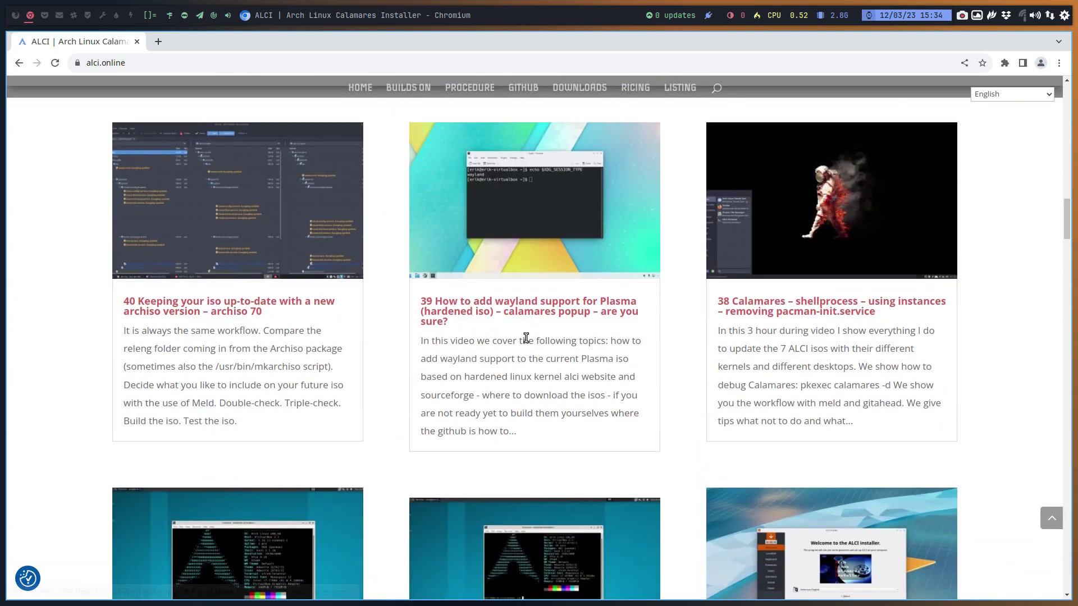
- On an empty workspace, clone the template machine in VirtualBox as ALCI
{"action": "left_click", "coordinate": [16, 15]}
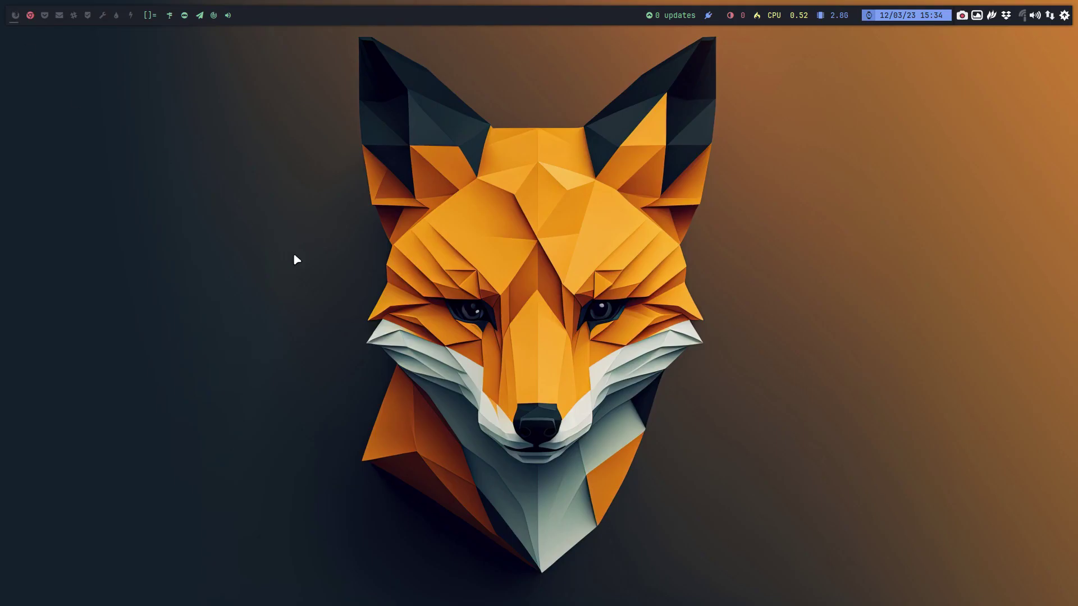
{"action": "key", "text": "super+v"}
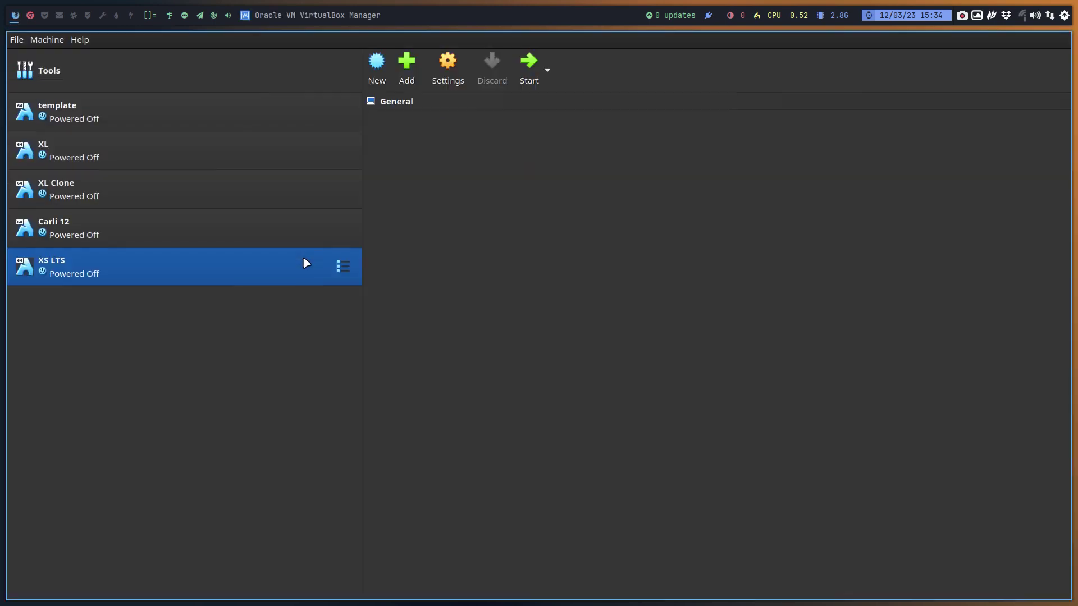
{"action": "right_click", "coordinate": [101, 104]}
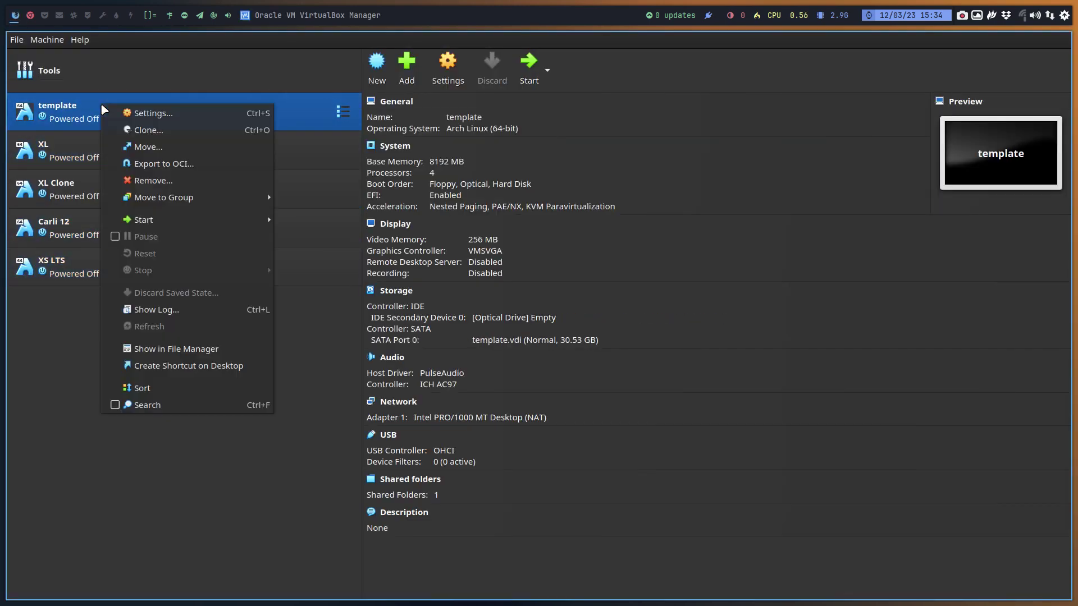
{"action": "left_click", "coordinate": [169, 132]}
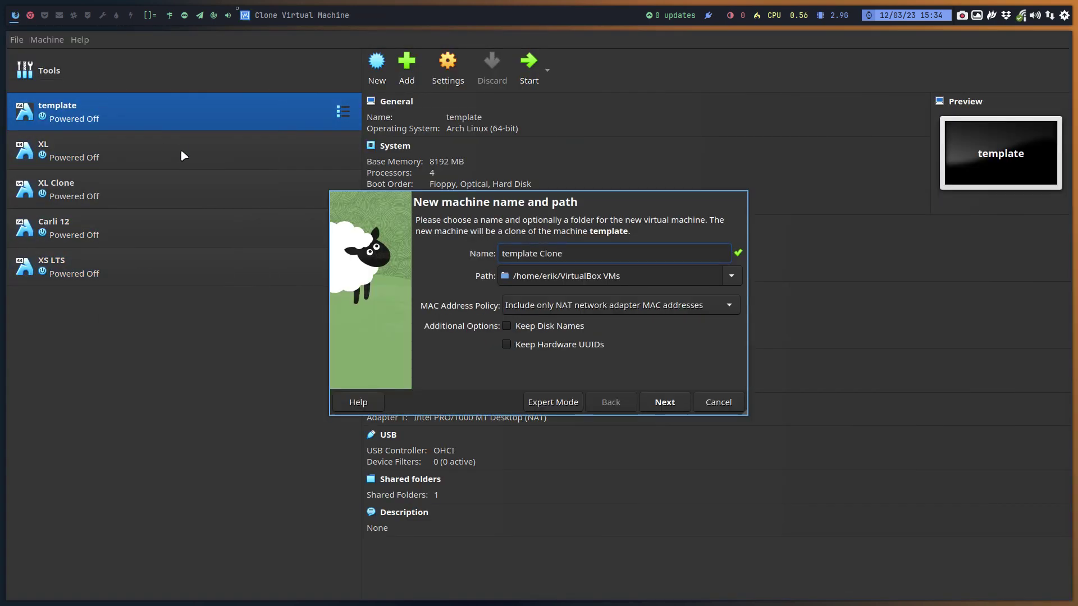
{"action": "type", "text": "ALCI"}
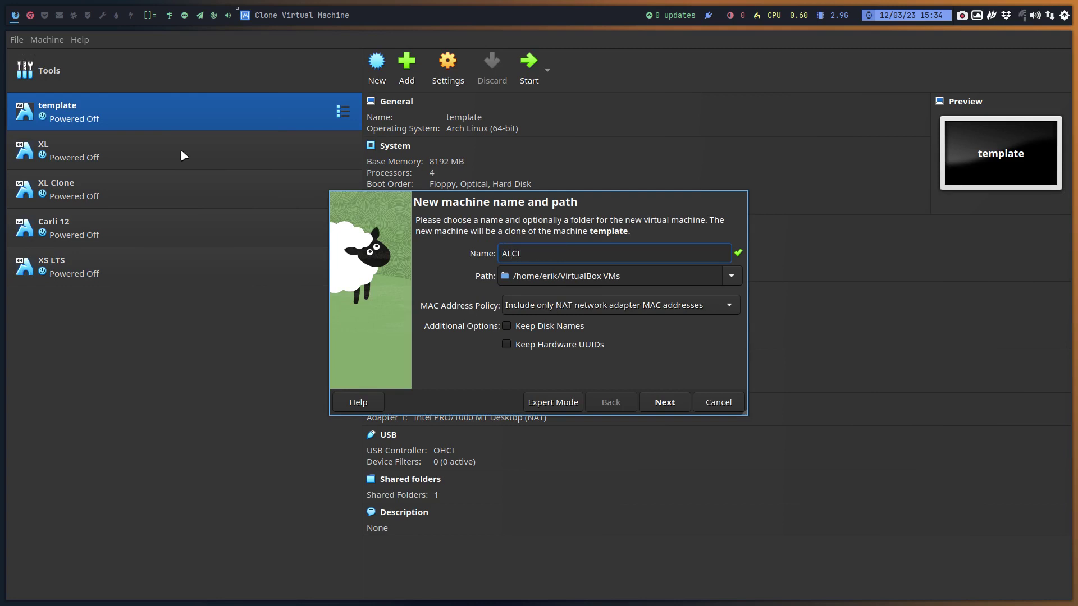
{"action": "key", "text": "Return"}
{"action": "key", "text": "Return"}
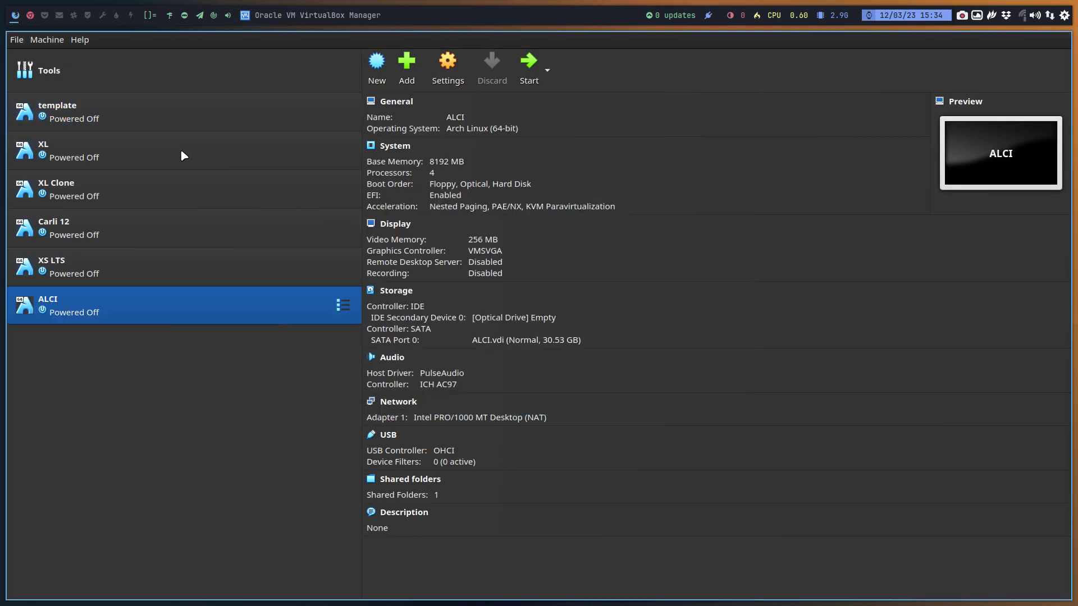
- Attach archlinux-2023.03.12-x86_64.iso to the ALCI machine's optical drive
{"action": "left_click", "coordinate": [558, 317]}
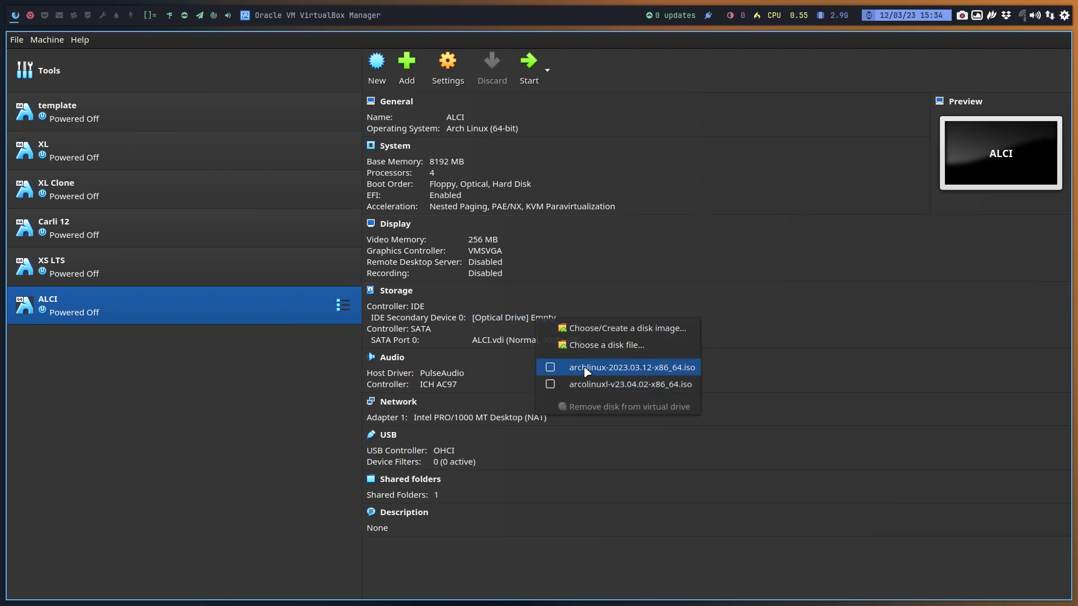
{"action": "left_click", "coordinate": [591, 351]}
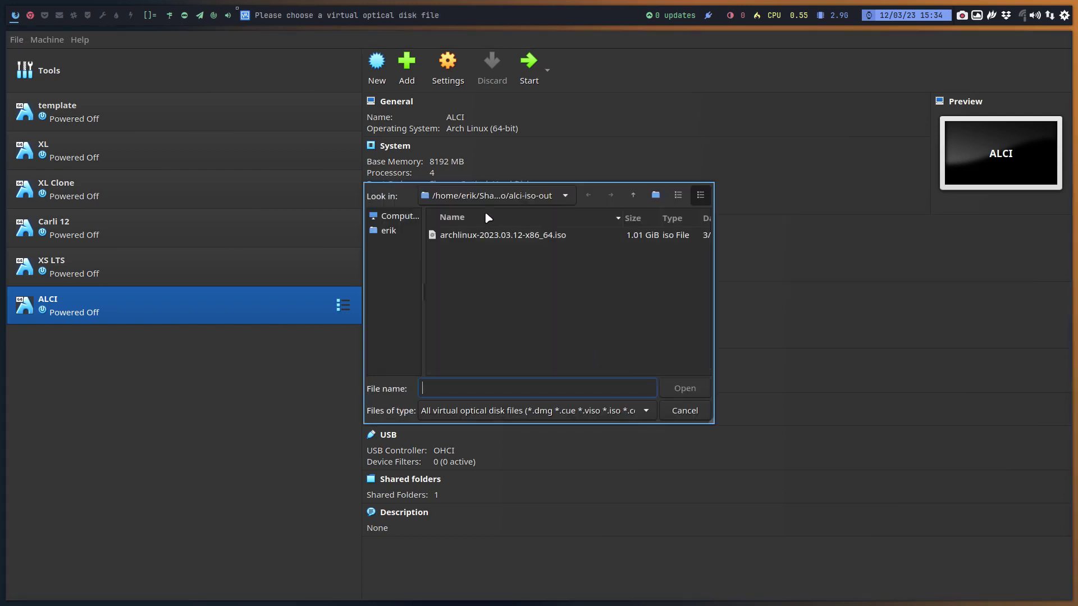
{"action": "left_click", "coordinate": [523, 240]}
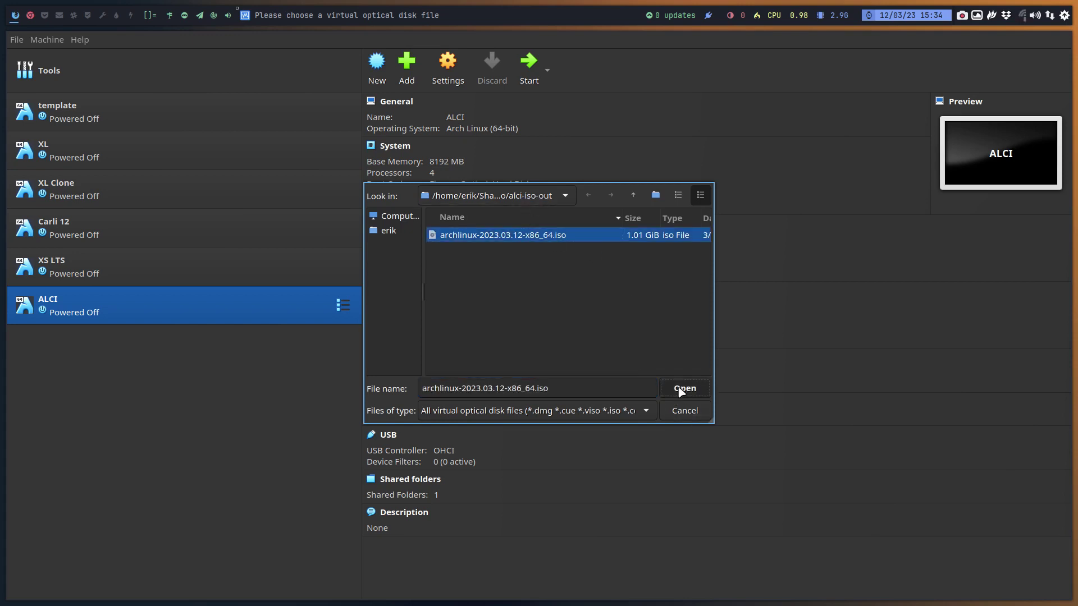
{"action": "left_click", "coordinate": [681, 389]}
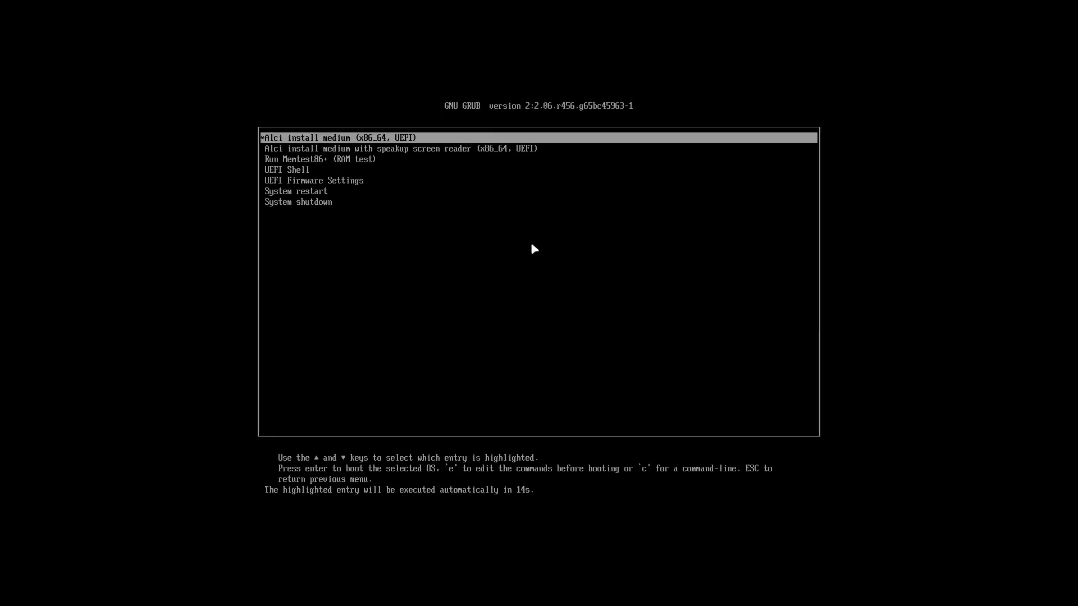
- Boot from the 'Alci install medium' GRUB entry into the live Calamares installer
{"action": "key", "text": "Down"}
{"action": "key", "text": "Up"}
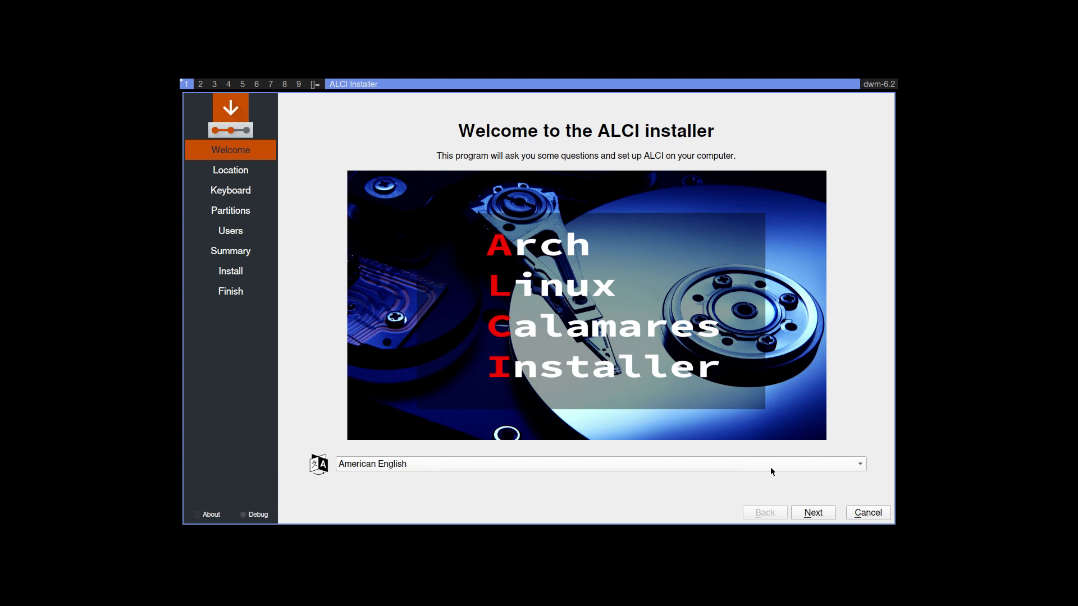
- Accept the welcome and location defaults and choose the Belgian keyboard layout
{"action": "left_click", "coordinate": [813, 513]}
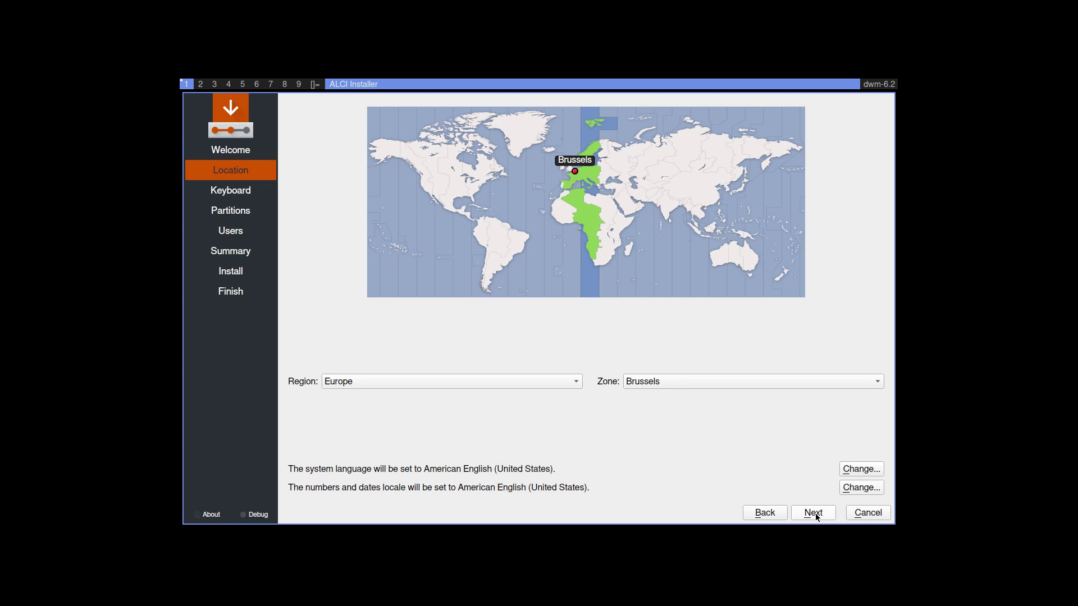
{"action": "left_click", "coordinate": [813, 513]}
{"action": "scroll", "coordinate": [464, 414], "scroll_direction": "up", "scroll_amount": 4}
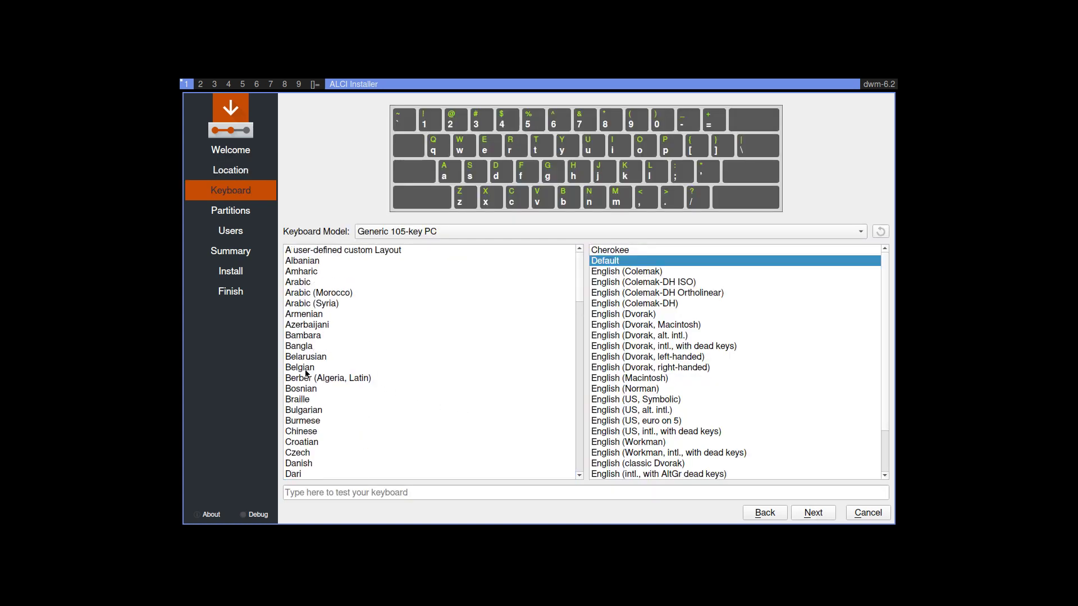
{"action": "left_click", "coordinate": [306, 377]}
{"action": "left_click", "coordinate": [385, 368]}
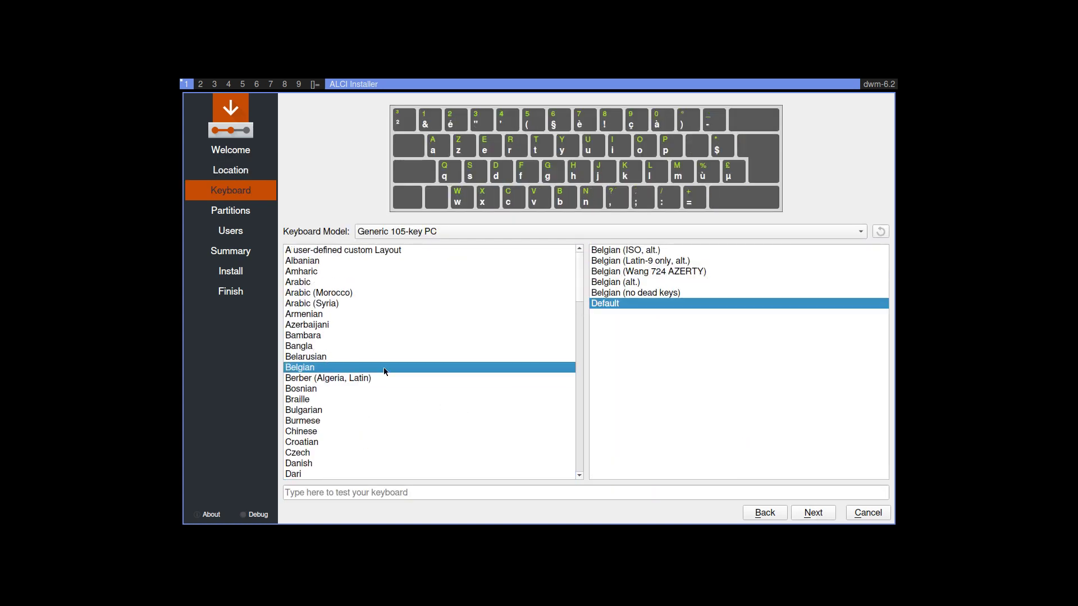
{"action": "left_click", "coordinate": [813, 513]}
- Erase the whole disk with ext4 and swap without hibernation
{"action": "left_click", "coordinate": [366, 138]}
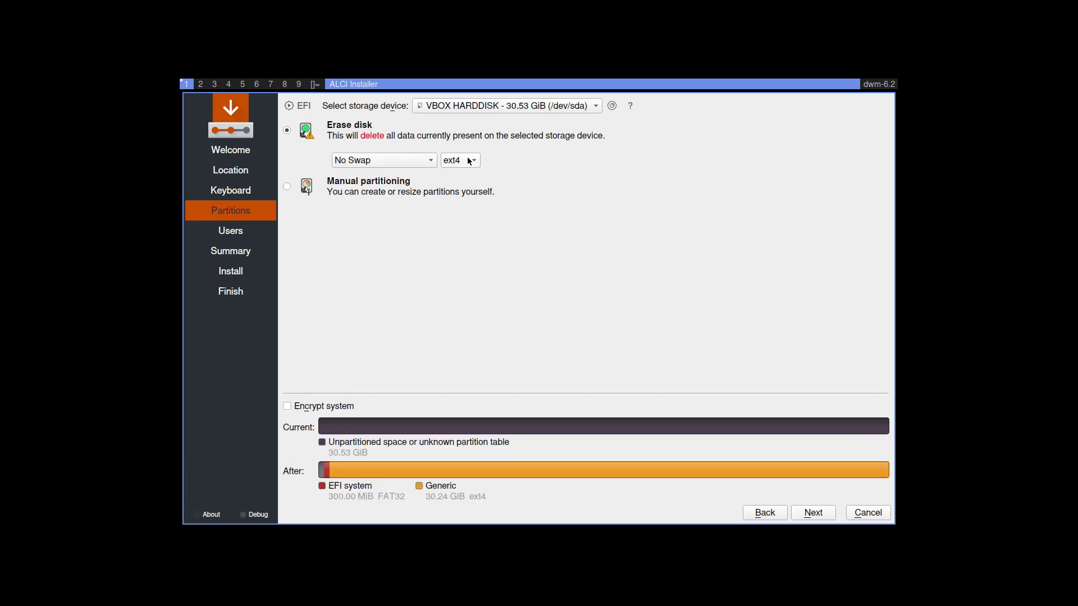
{"action": "left_click", "coordinate": [470, 162]}
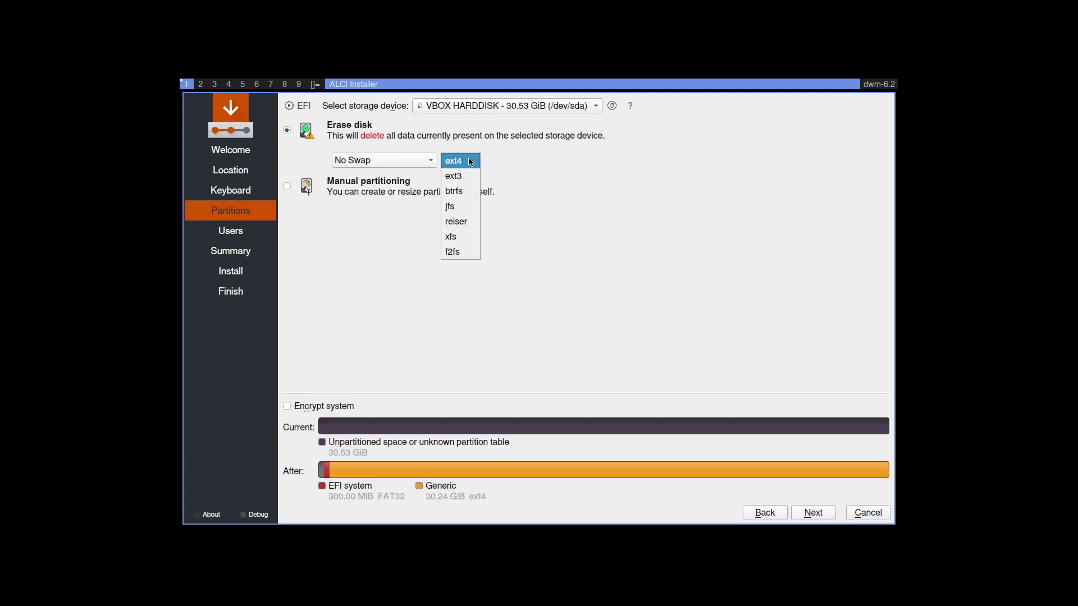
{"action": "left_click", "coordinate": [421, 161]}
{"action": "left_click", "coordinate": [419, 161]}
{"action": "left_click", "coordinate": [418, 175]}
{"action": "left_click", "coordinate": [813, 512]}
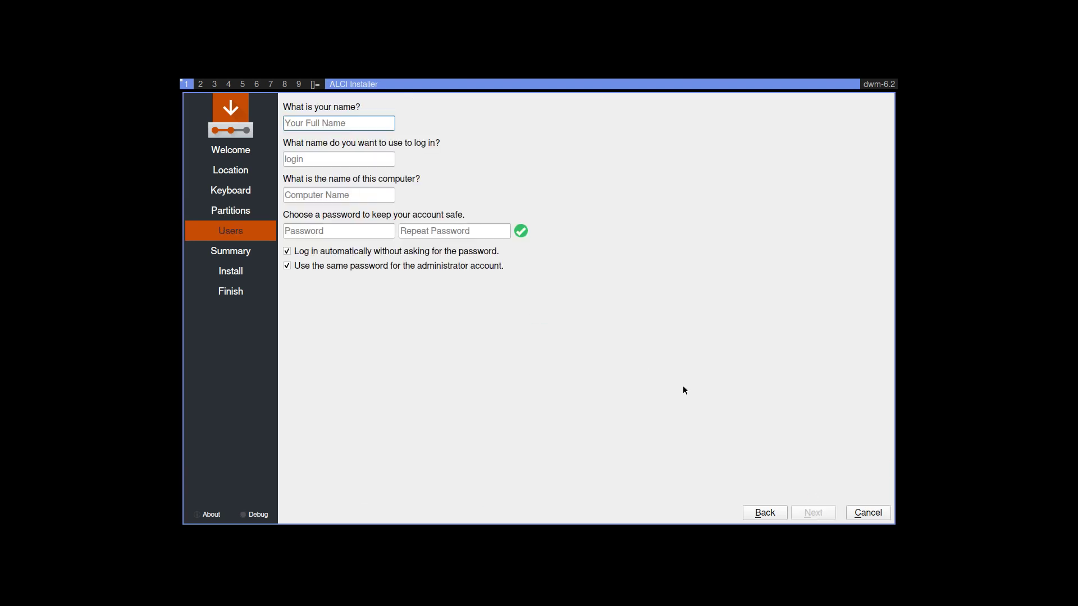
- Fill in the user name, login and password, start the installation, and exit full-screen
{"action": "key", "text": "Tab"}
{"action": "key", "text": "Tab"}
{"action": "key", "text": "Tab"}
{"action": "key", "text": "Tab"}
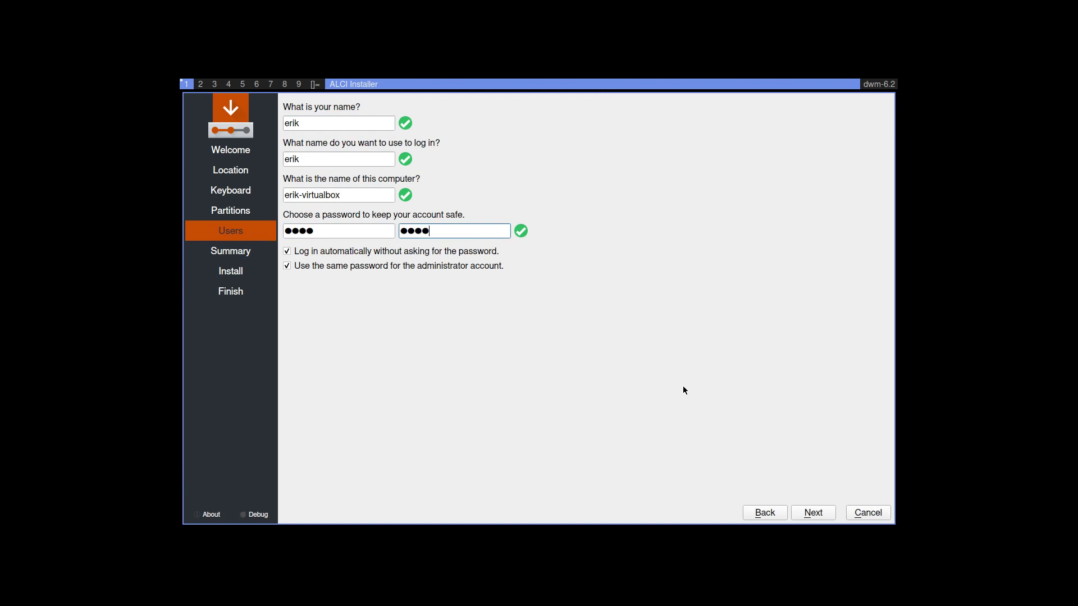
{"action": "left_click", "coordinate": [822, 514]}
{"action": "left_click", "coordinate": [824, 514]}
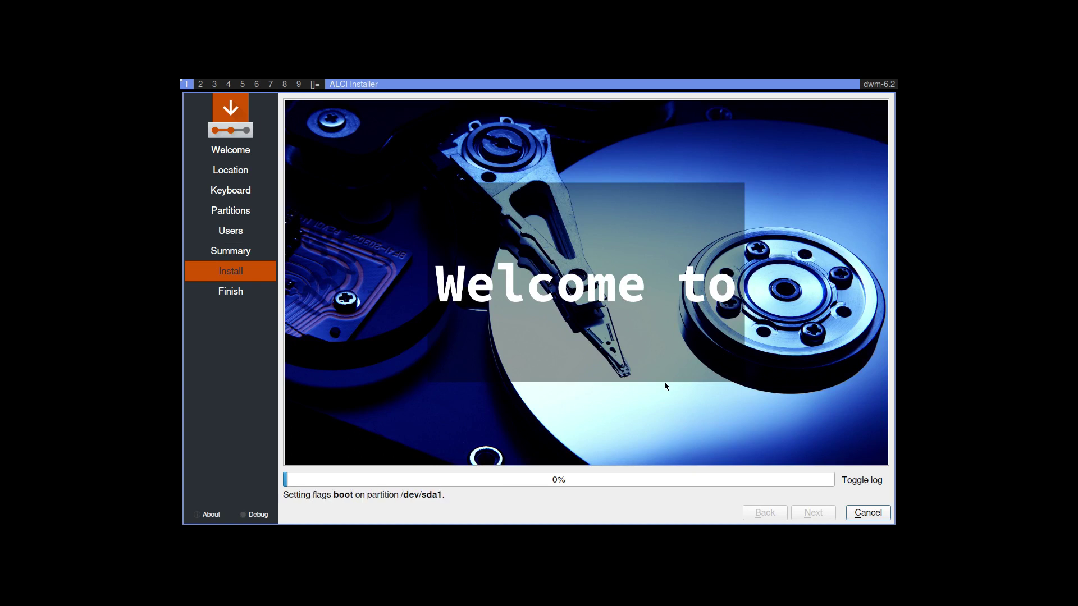
{"action": "key", "text": "Control_R+f"}
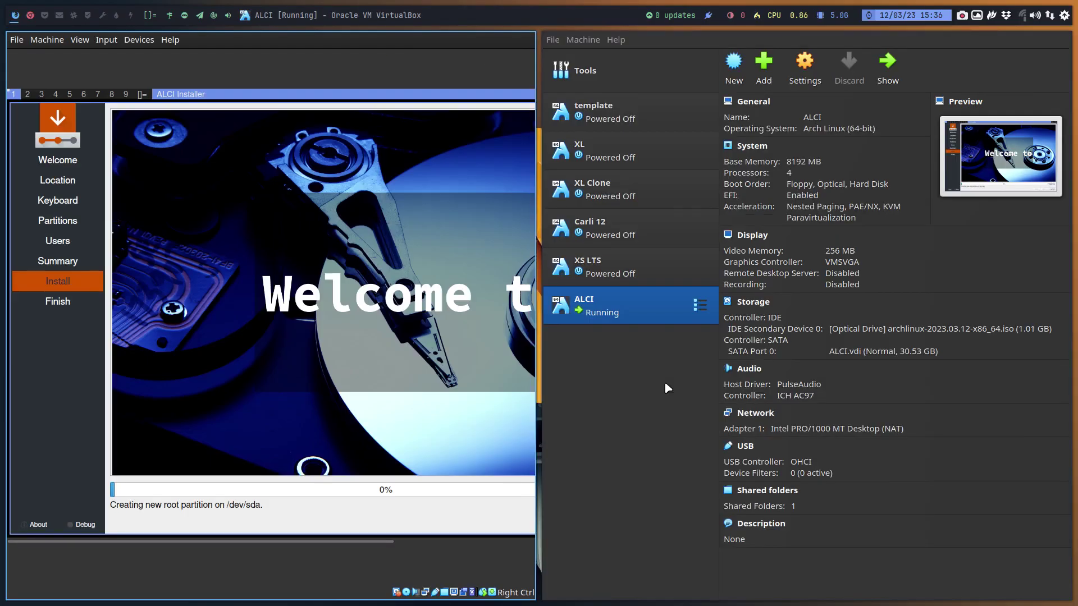
- Open the ALCI site's Build on page listing ArcoLinux, Arch Linux, EndeavourOS and others
{"action": "left_click", "coordinate": [30, 15]}
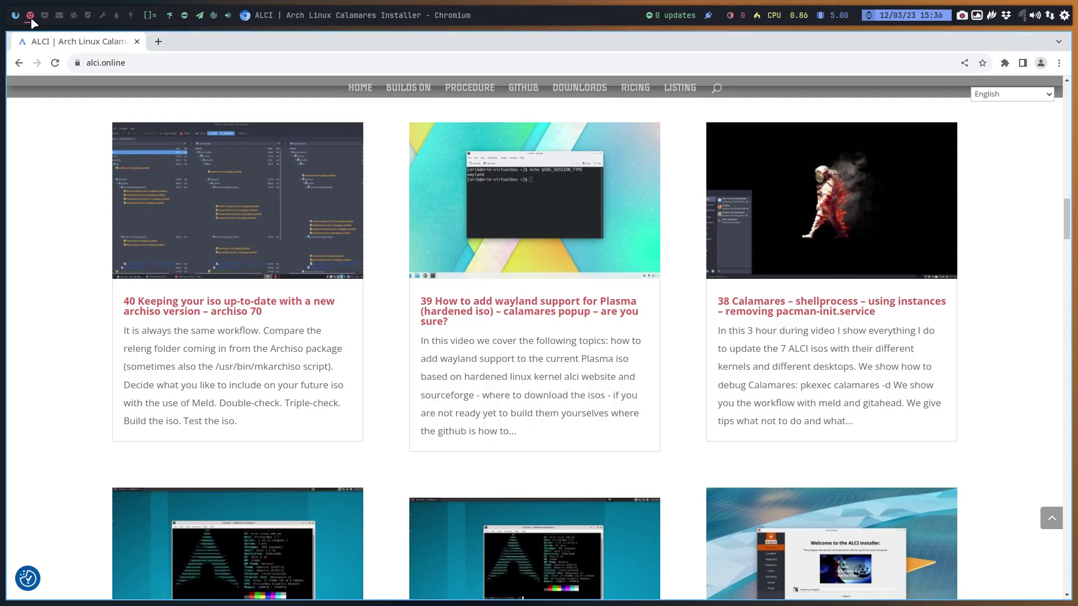
{"action": "scroll", "coordinate": [362, 262], "scroll_direction": "up", "scroll_amount": 15}
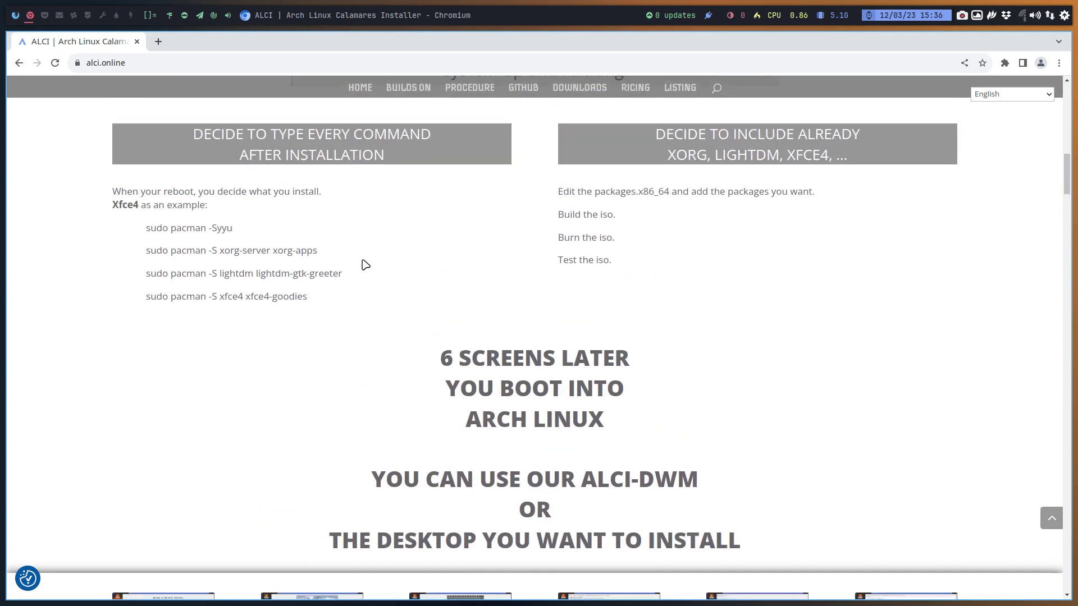
{"action": "scroll", "coordinate": [362, 259], "scroll_direction": "up", "scroll_amount": 9}
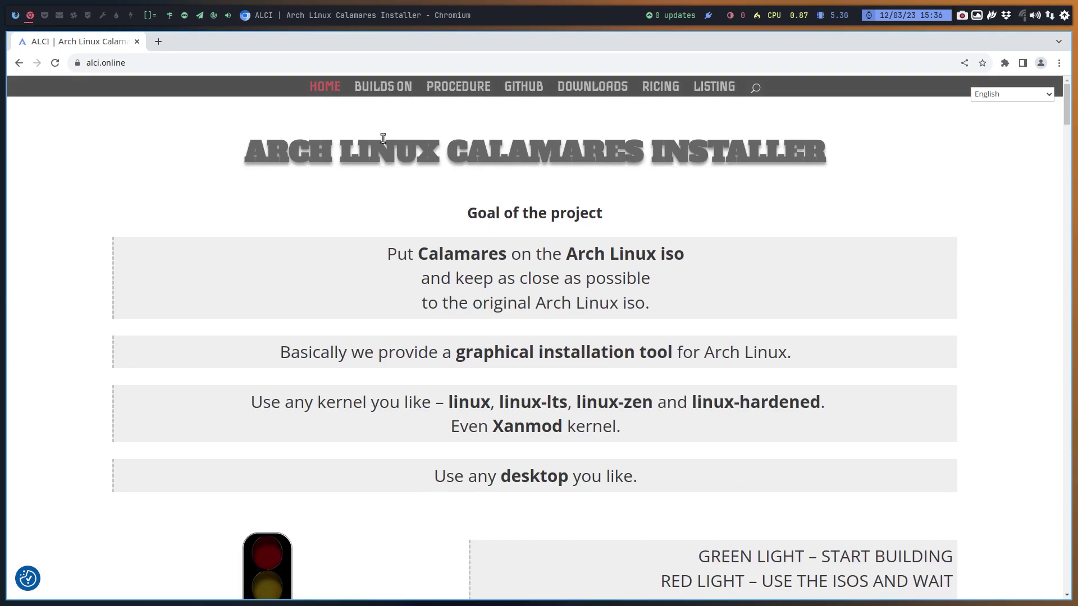
{"action": "left_click", "coordinate": [385, 91]}
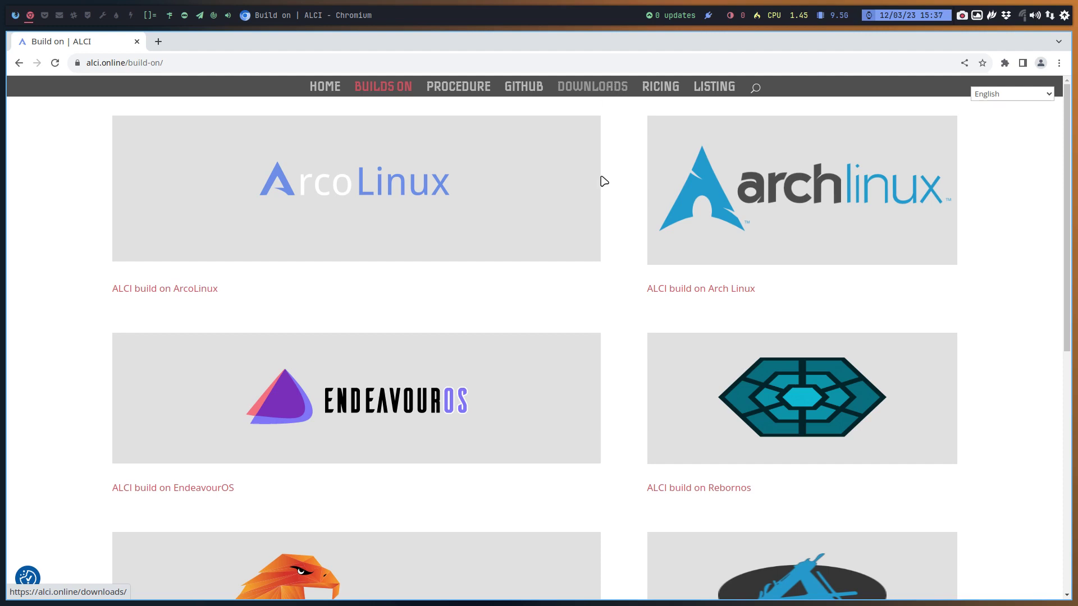
{"action": "scroll", "coordinate": [599, 224], "scroll_direction": "down", "scroll_amount": 3}
{"action": "scroll", "coordinate": [668, 312], "scroll_direction": "down", "scroll_amount": 5}
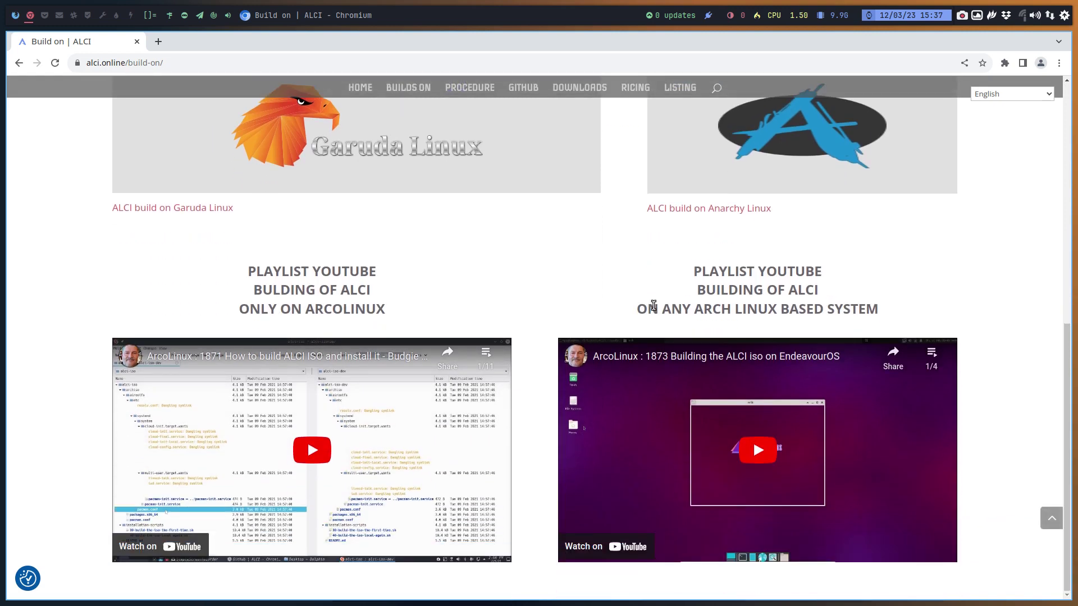
{"action": "scroll", "coordinate": [654, 309], "scroll_direction": "up", "scroll_amount": 8}
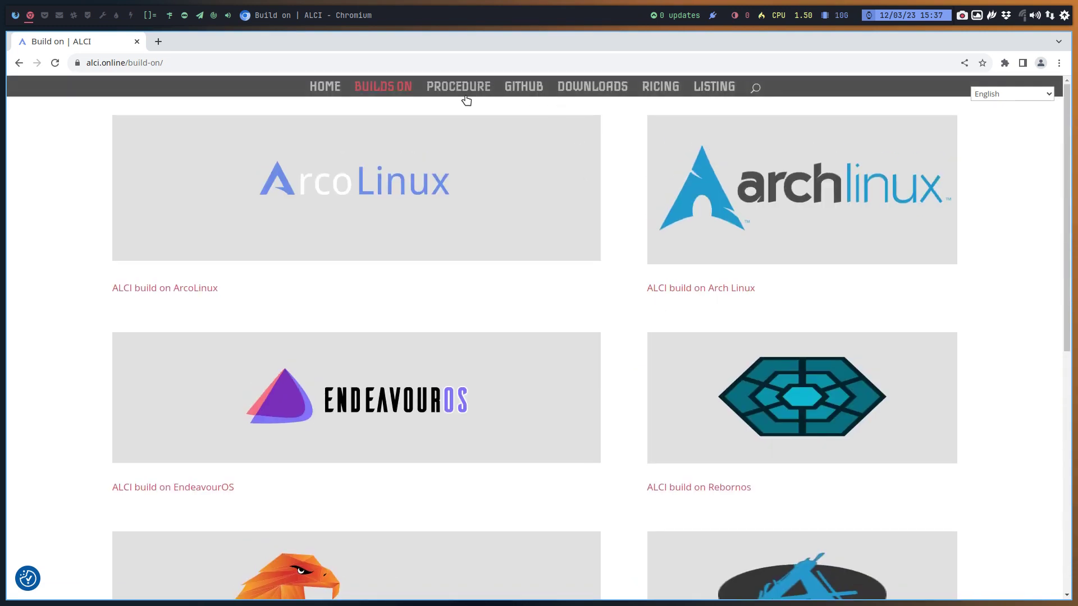
- Scroll through the Procedure page, then open the Github page on ALCI ISO, PURE and DEV
{"action": "left_click", "coordinate": [462, 93]}
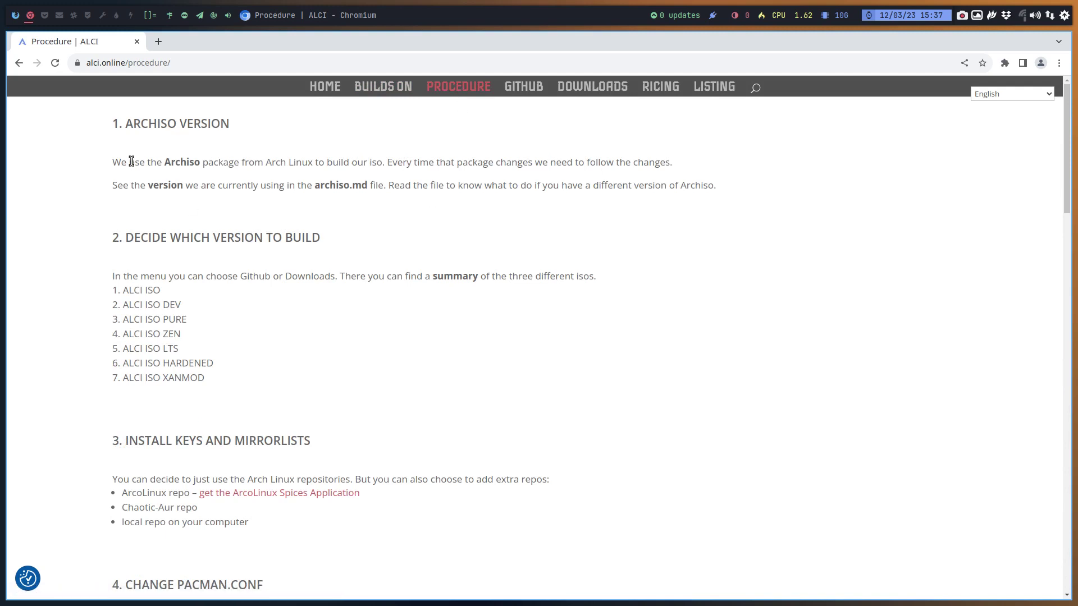
{"action": "scroll", "coordinate": [162, 342], "scroll_direction": "down", "scroll_amount": 4}
{"action": "scroll", "coordinate": [164, 343], "scroll_direction": "down", "scroll_amount": 14}
{"action": "scroll", "coordinate": [165, 343], "scroll_direction": "down", "scroll_amount": 5}
{"action": "scroll", "coordinate": [418, 287], "scroll_direction": "up", "scroll_amount": 20}
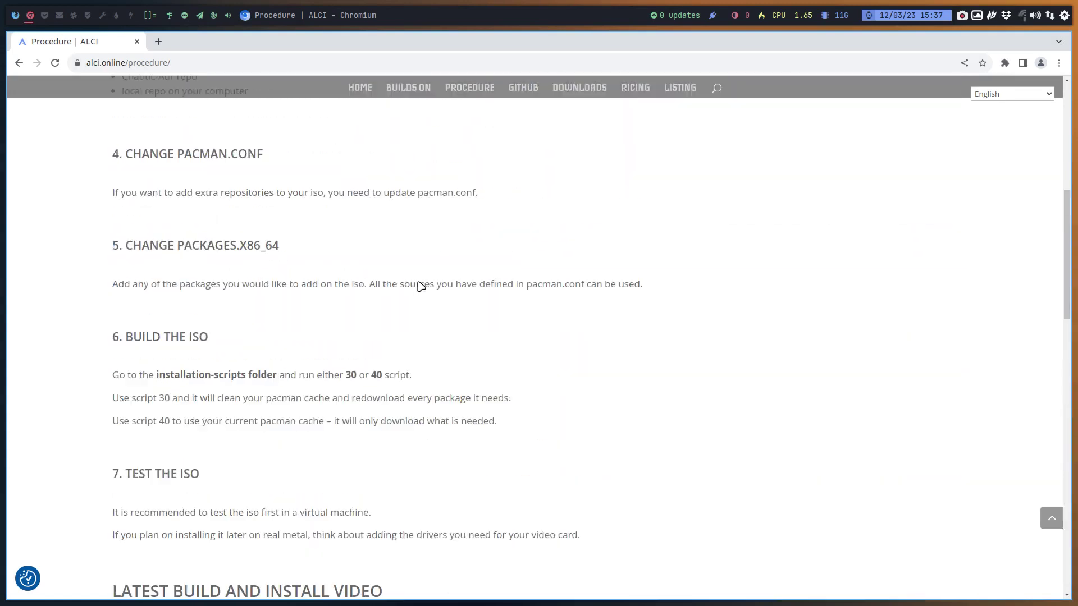
{"action": "left_click", "coordinate": [522, 86]}
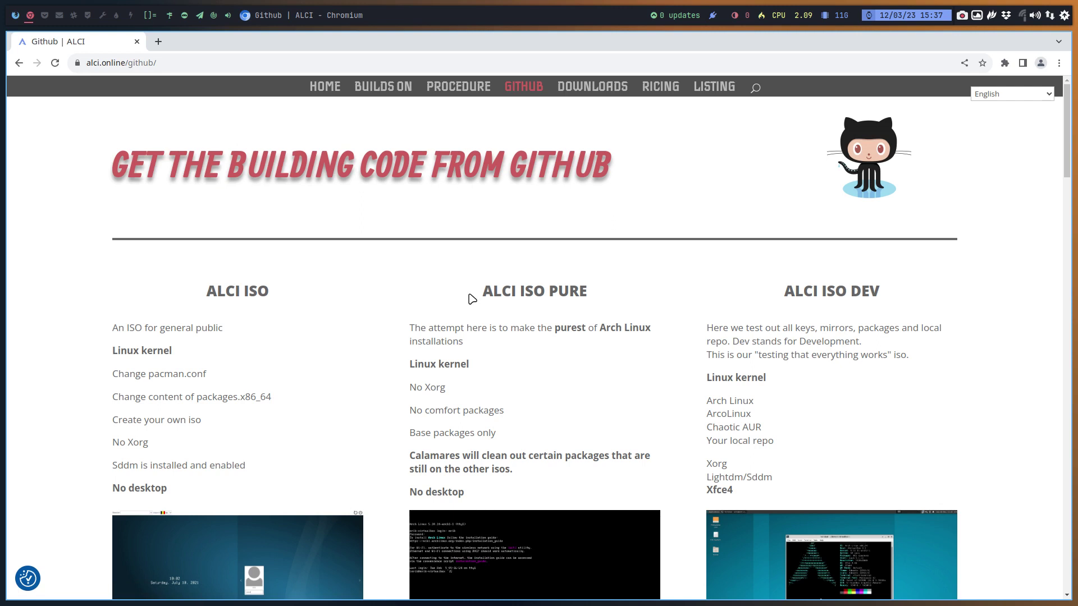
{"action": "scroll", "coordinate": [393, 299], "scroll_direction": "down", "scroll_amount": 2}
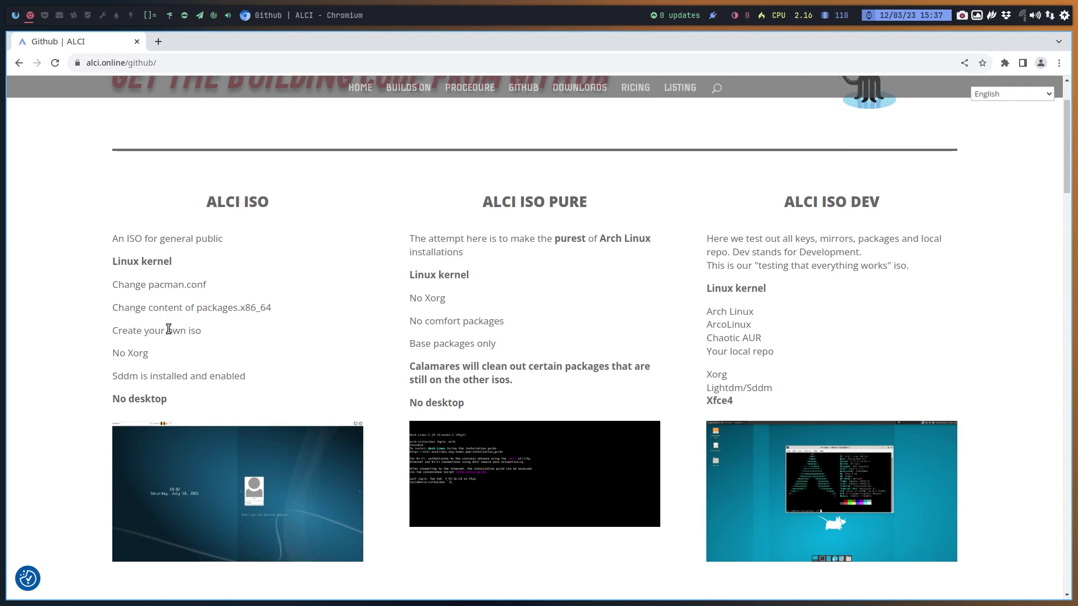
- Highlight 'No Xorg', 'Sddm' and 'No desktop' in the ALCI ISO column
{"action": "left_click_drag", "start_coordinate": [118, 350], "coordinate": [168, 356]}
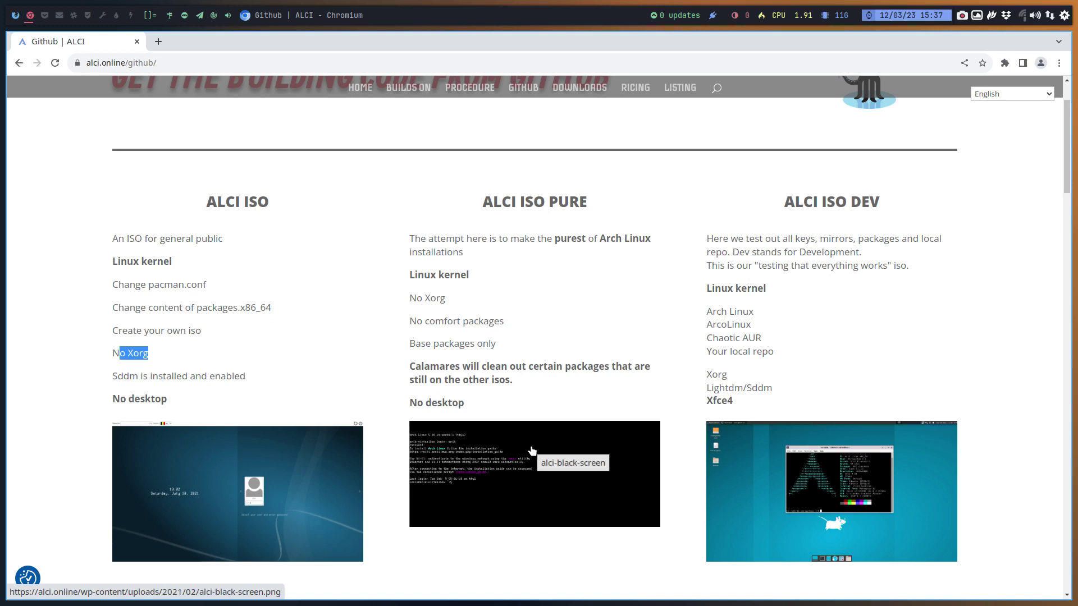
{"action": "double_click", "coordinate": [128, 377]}
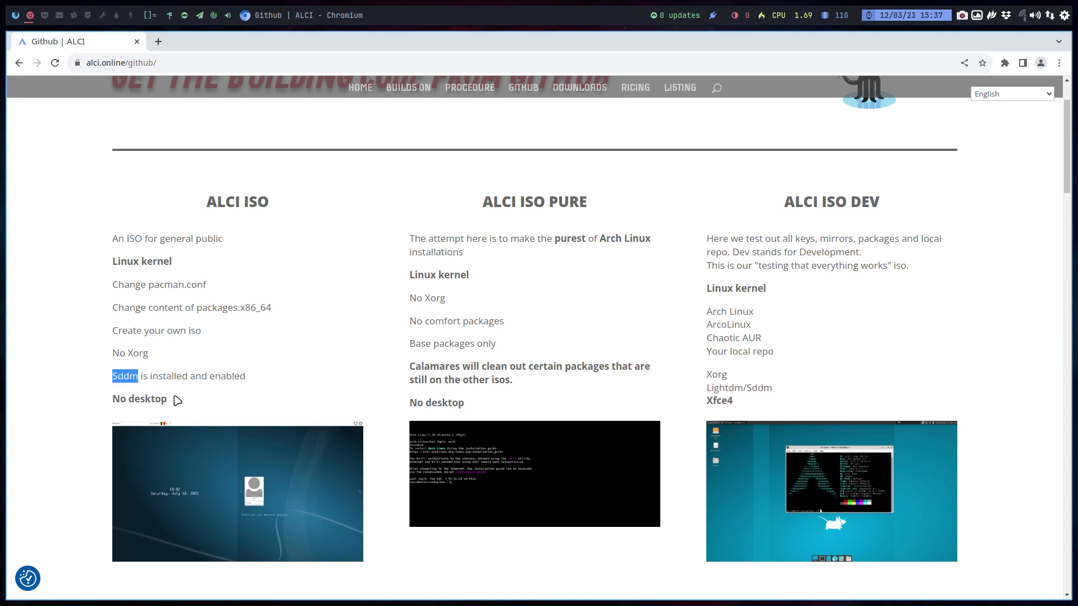
{"action": "left_click_drag", "start_coordinate": [170, 400], "coordinate": [112, 400]}
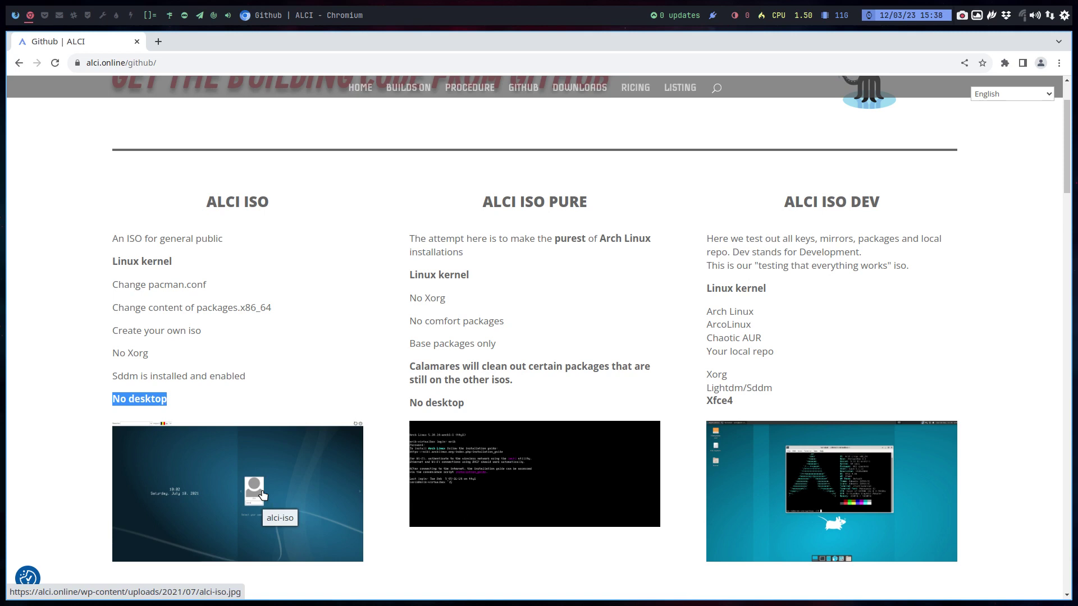
- Scroll through the Github page's PURE, DEV, LTS, ZEN, HARDENED and XANMOD build sections
{"action": "scroll", "coordinate": [261, 495], "scroll_direction": "down", "scroll_amount": 3}
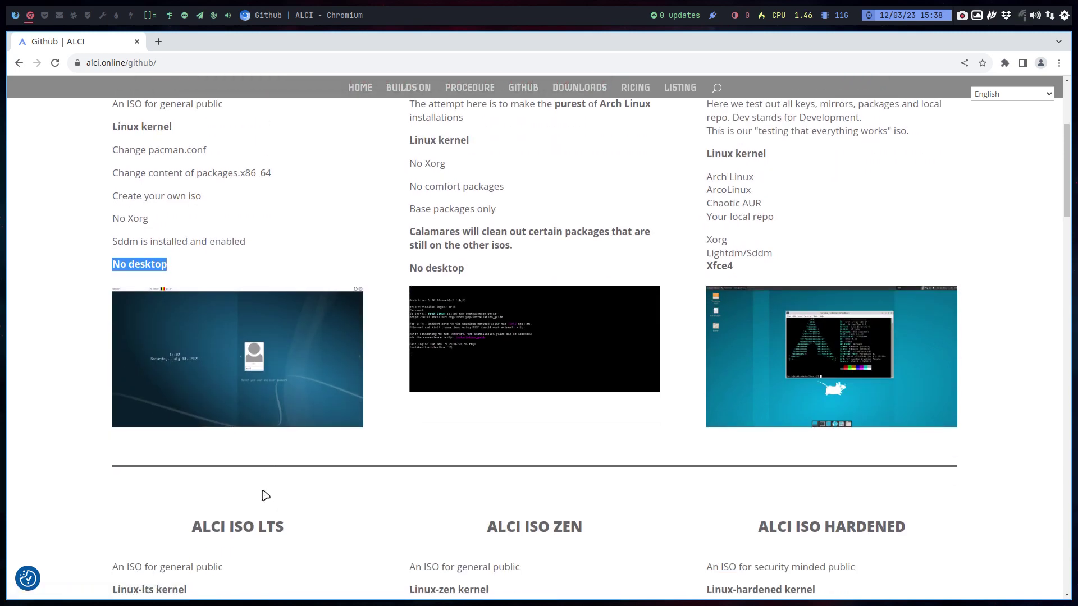
{"action": "scroll", "coordinate": [265, 495], "scroll_direction": "up", "scroll_amount": 2}
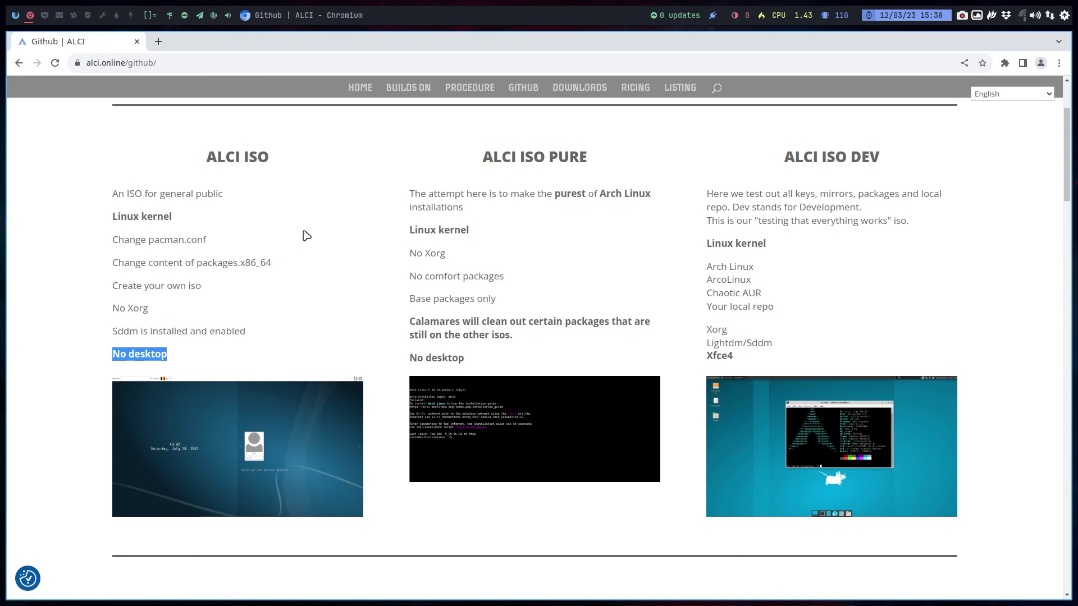
{"action": "scroll", "coordinate": [777, 343], "scroll_direction": "down", "scroll_amount": 7}
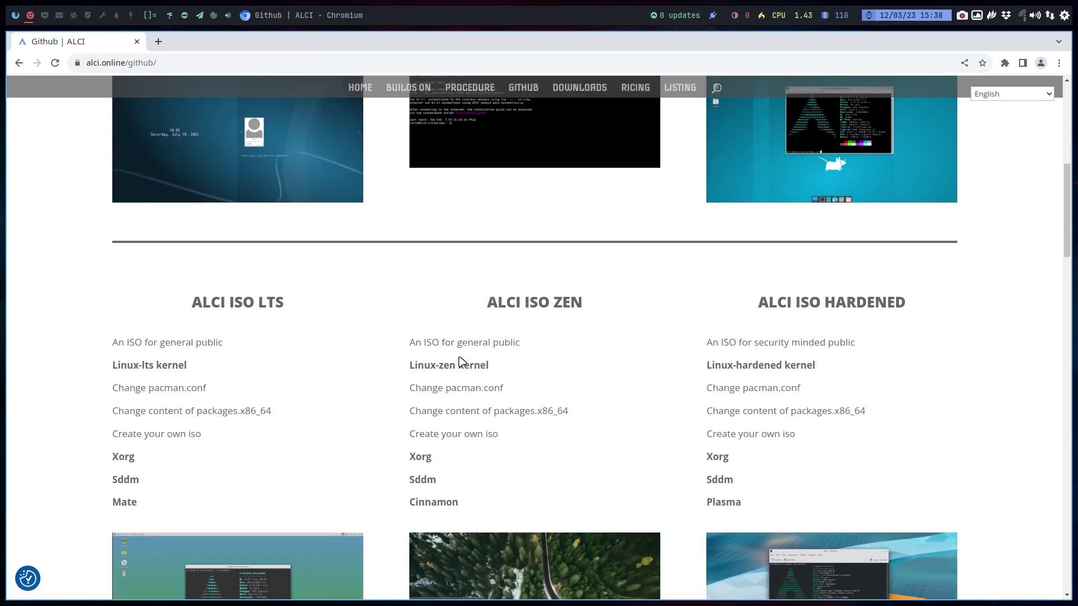
{"action": "scroll", "coordinate": [762, 371], "scroll_direction": "down", "scroll_amount": 2}
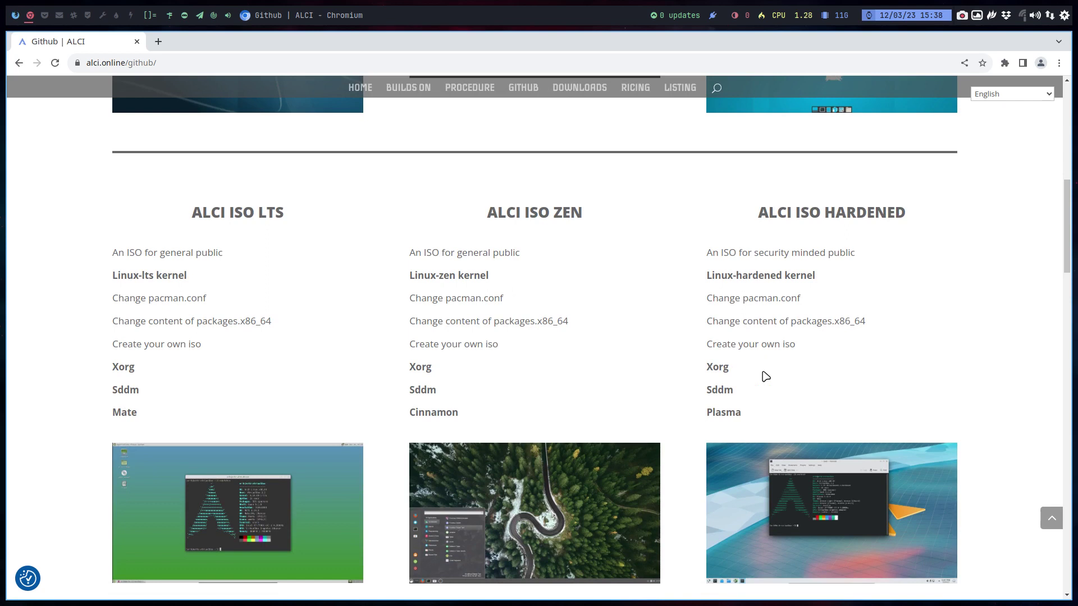
{"action": "scroll", "coordinate": [763, 376], "scroll_direction": "down", "scroll_amount": 1}
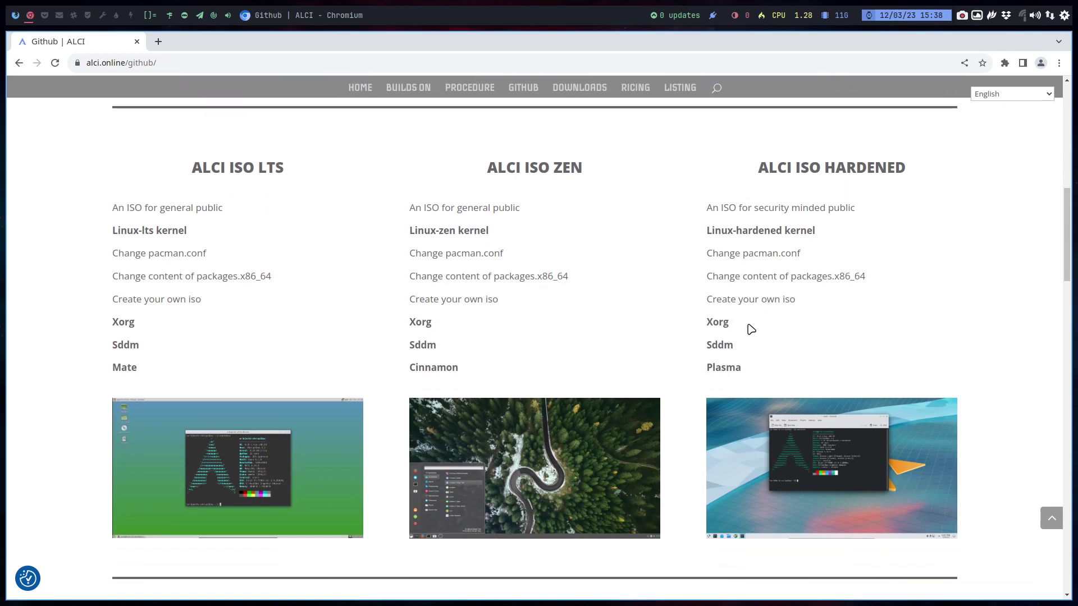
{"action": "scroll", "coordinate": [749, 330], "scroll_direction": "down", "scroll_amount": 3}
{"action": "scroll", "coordinate": [748, 329], "scroll_direction": "up", "scroll_amount": 3}
{"action": "scroll", "coordinate": [746, 336], "scroll_direction": "down", "scroll_amount": 3}
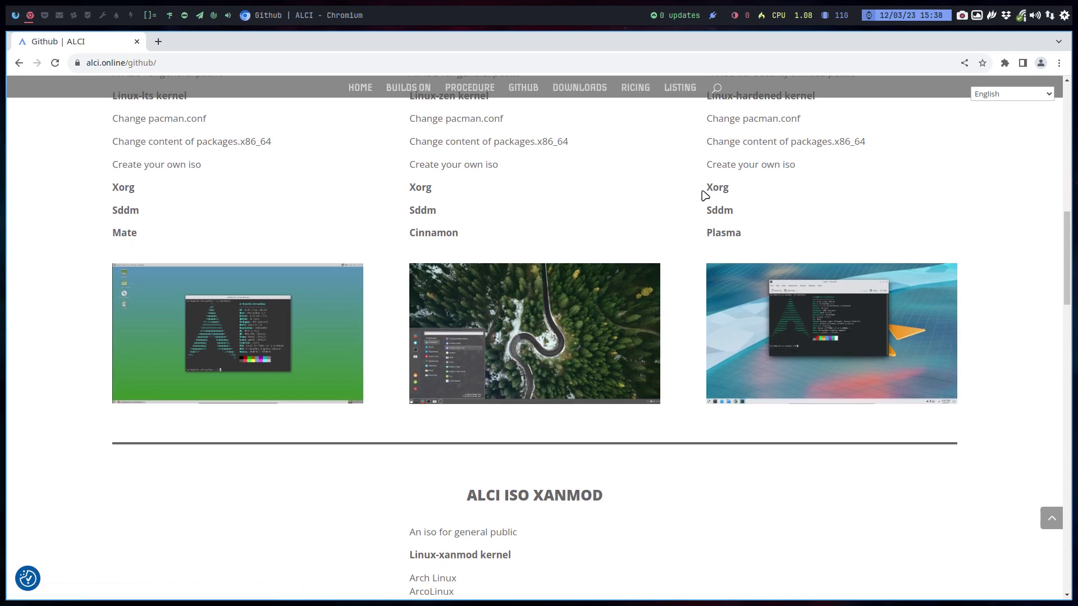
{"action": "scroll", "coordinate": [393, 366], "scroll_direction": "down", "scroll_amount": 3}
{"action": "scroll", "coordinate": [392, 365], "scroll_direction": "down", "scroll_amount": 2}
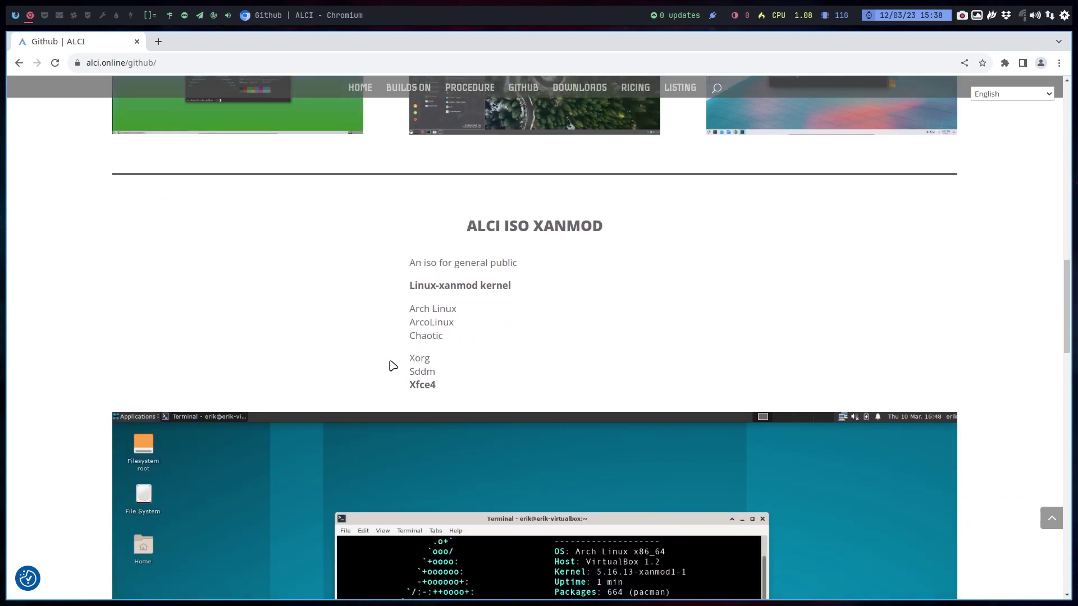
{"action": "scroll", "coordinate": [393, 366], "scroll_direction": "down", "scroll_amount": 10}
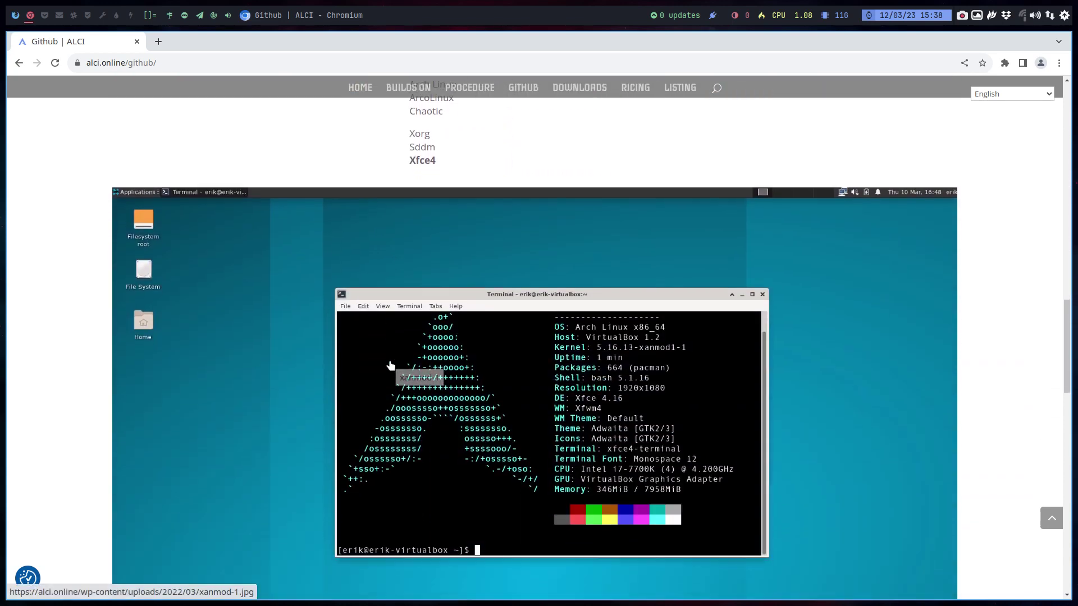
{"action": "scroll", "coordinate": [393, 366], "scroll_direction": "down", "scroll_amount": 2}
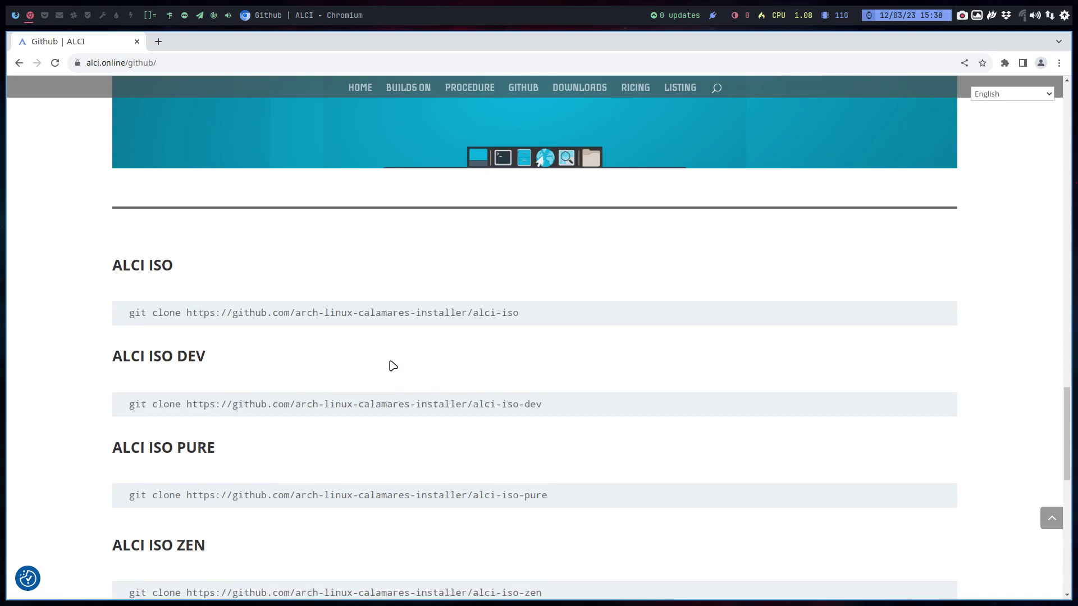
{"action": "scroll", "coordinate": [393, 366], "scroll_direction": "down", "scroll_amount": 5}
{"action": "scroll", "coordinate": [393, 366], "scroll_direction": "down", "scroll_amount": 6}
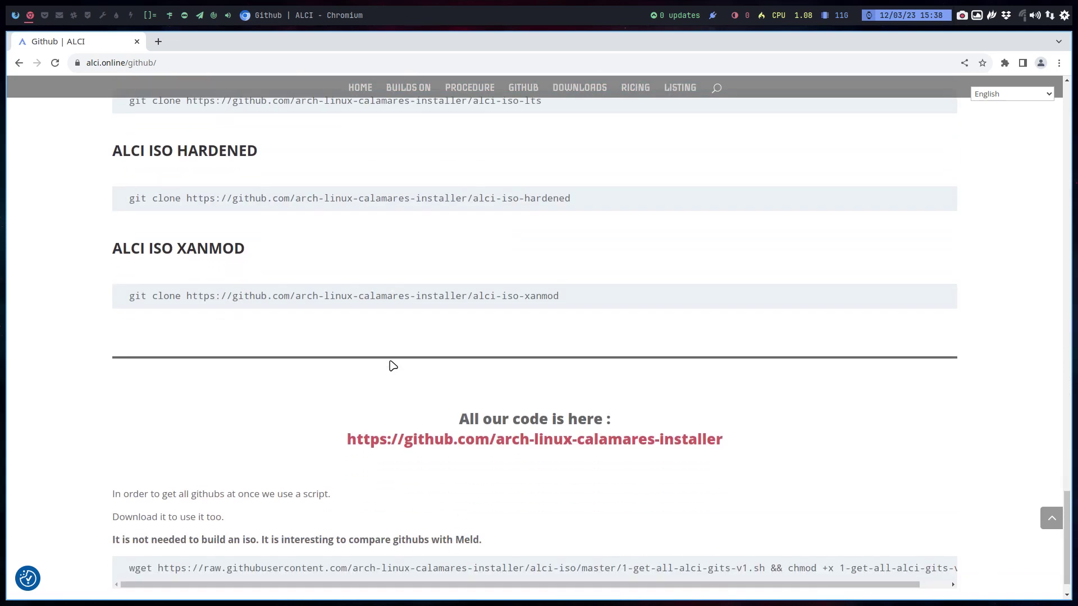
{"action": "scroll", "coordinate": [393, 366], "scroll_direction": "up", "scroll_amount": 20}
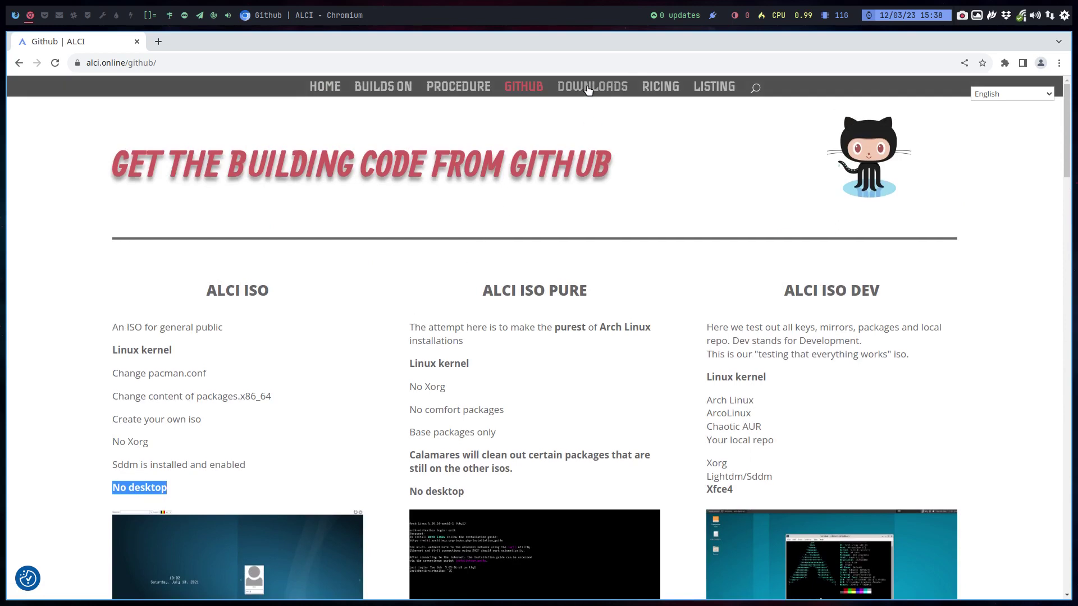
- Open the Downloads page and scroll through the ALCI ISO variants
{"action": "left_click", "coordinate": [589, 88]}
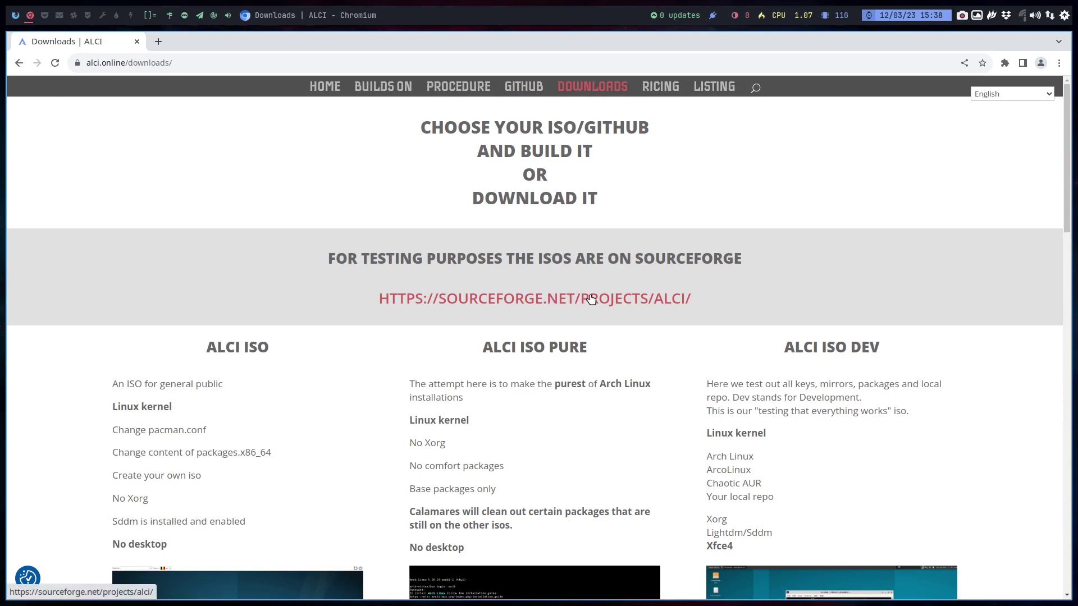
{"action": "scroll", "coordinate": [590, 299], "scroll_direction": "down", "scroll_amount": 10}
{"action": "scroll", "coordinate": [592, 299], "scroll_direction": "down", "scroll_amount": 6}
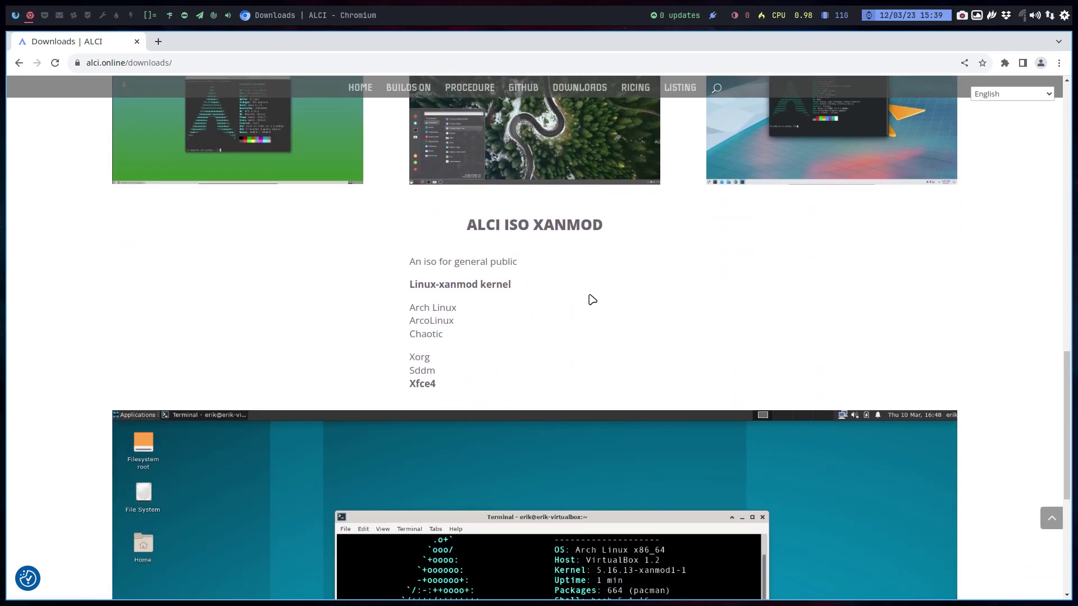
{"action": "scroll", "coordinate": [590, 298], "scroll_direction": "up", "scroll_amount": 20}
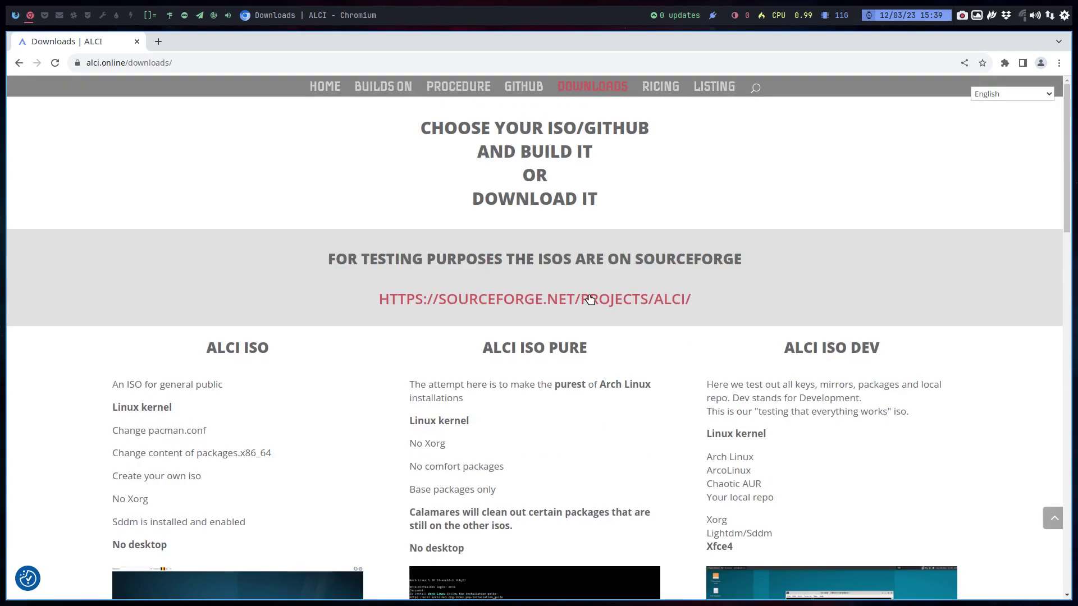
- Scroll through the Ricing example screenshots, then open the Listing of ALCI articles
{"action": "left_click", "coordinate": [653, 90]}
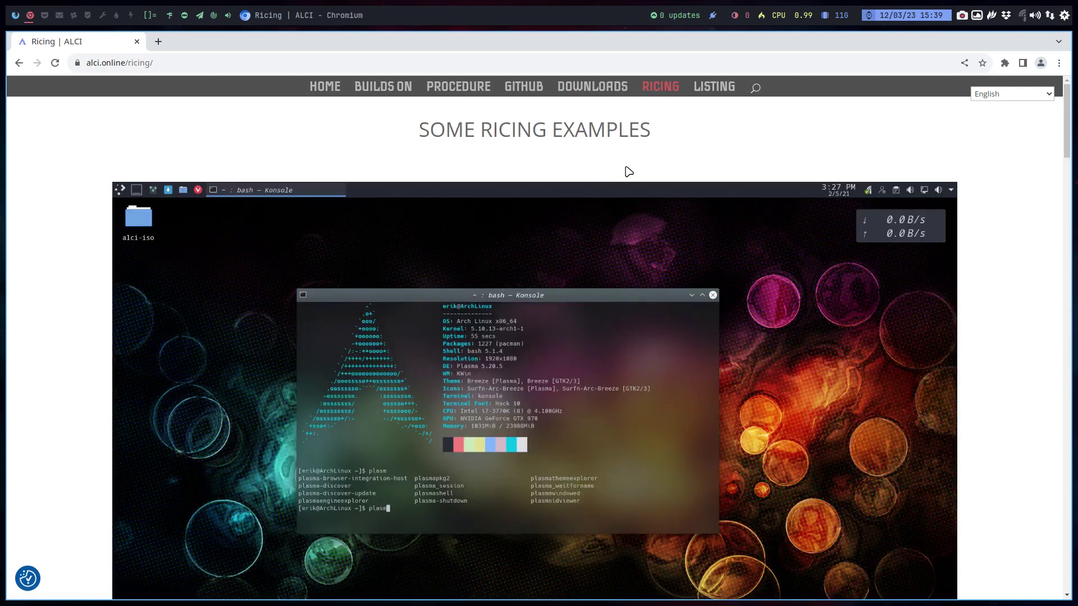
{"action": "scroll", "coordinate": [606, 324], "scroll_direction": "down", "scroll_amount": 2}
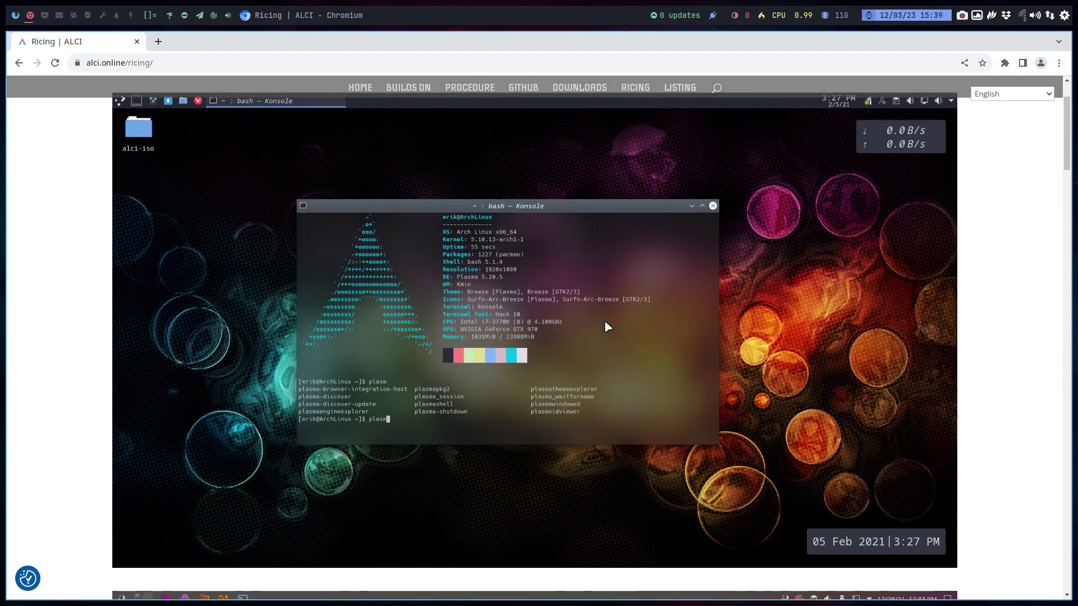
{"action": "scroll", "coordinate": [606, 324], "scroll_direction": "down", "scroll_amount": 3}
{"action": "scroll", "coordinate": [605, 323], "scroll_direction": "down", "scroll_amount": 2}
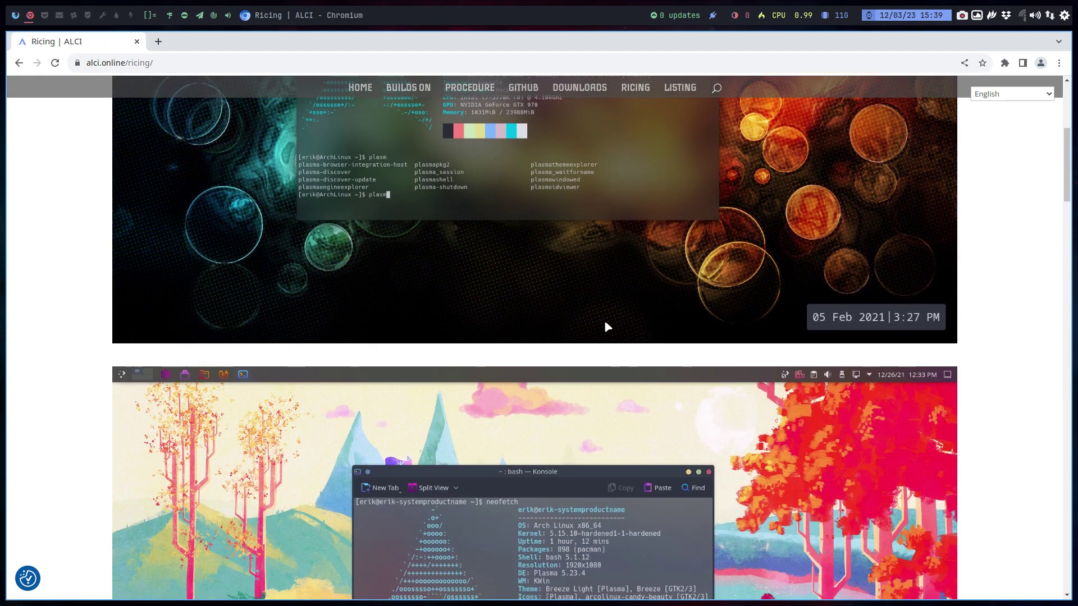
{"action": "scroll", "coordinate": [607, 327], "scroll_direction": "down", "scroll_amount": 3}
{"action": "scroll", "coordinate": [607, 326], "scroll_direction": "down", "scroll_amount": 10}
{"action": "scroll", "coordinate": [608, 326], "scroll_direction": "down", "scroll_amount": 10}
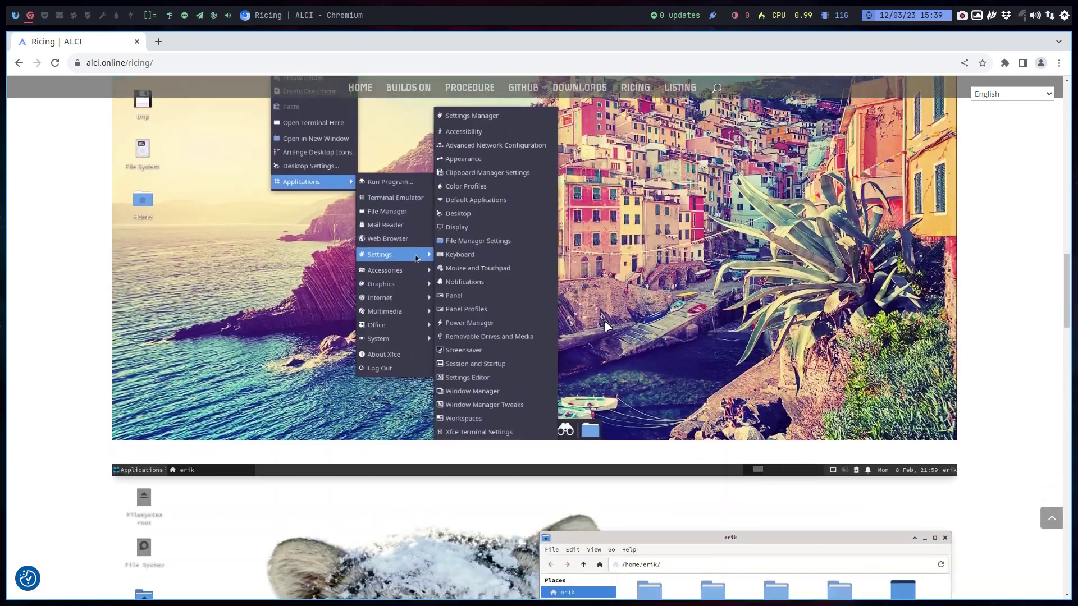
{"action": "scroll", "coordinate": [607, 327], "scroll_direction": "down", "scroll_amount": 10}
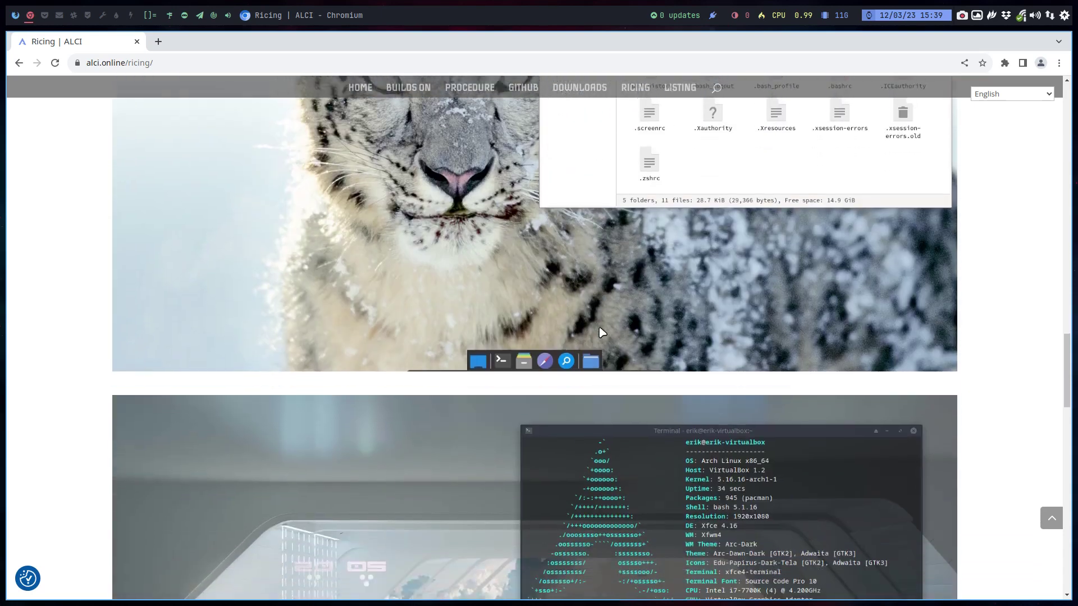
{"action": "scroll", "coordinate": [599, 328], "scroll_direction": "down", "scroll_amount": 20}
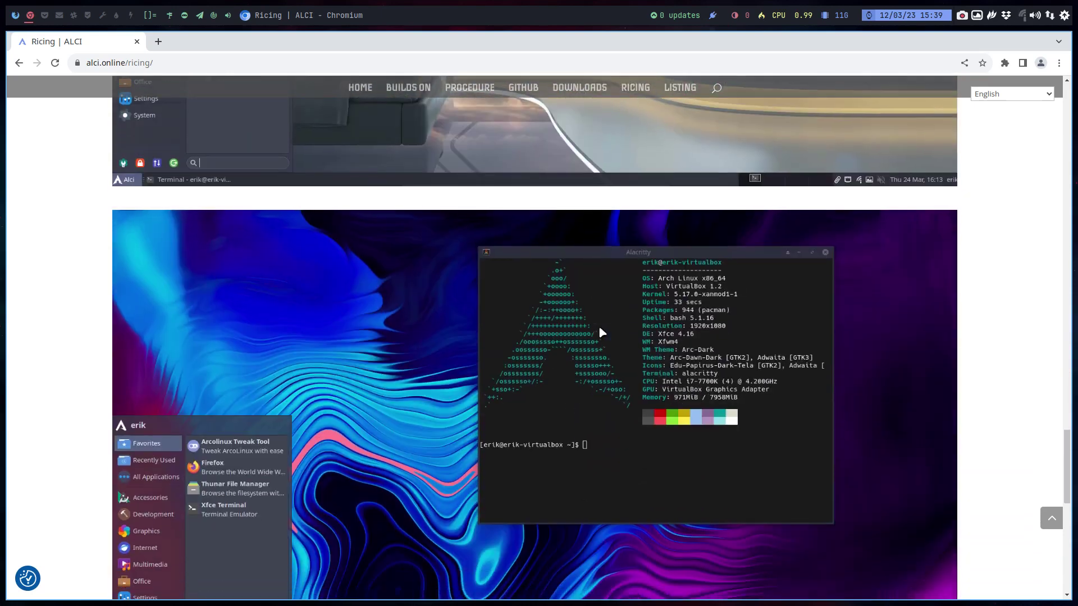
{"action": "scroll", "coordinate": [601, 332], "scroll_direction": "down", "scroll_amount": 9}
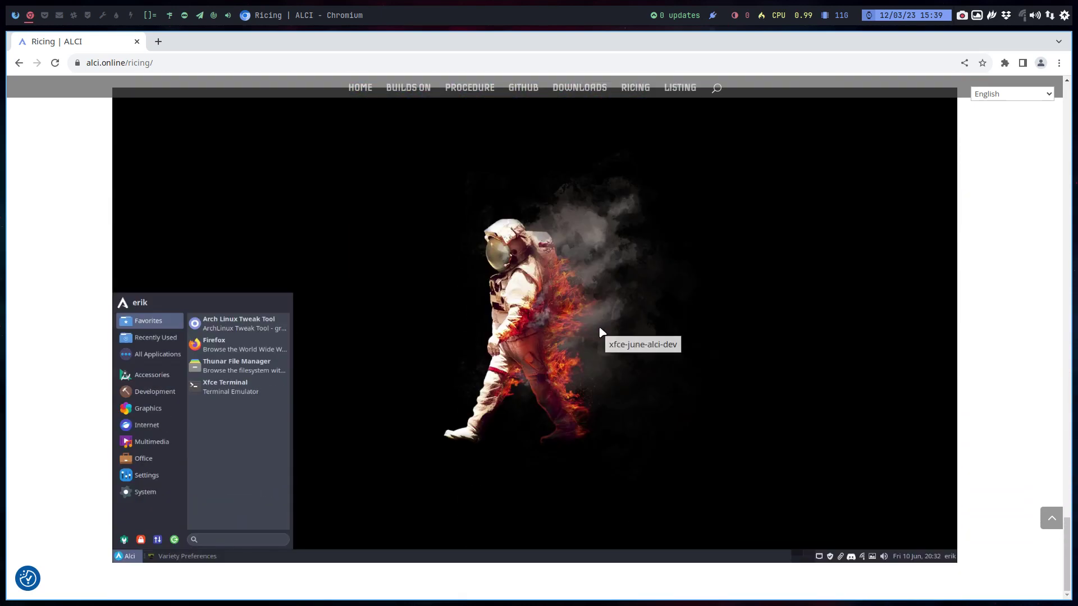
{"action": "scroll", "coordinate": [600, 332], "scroll_direction": "up", "scroll_amount": 5}
{"action": "scroll", "coordinate": [601, 333], "scroll_direction": "up", "scroll_amount": 20}
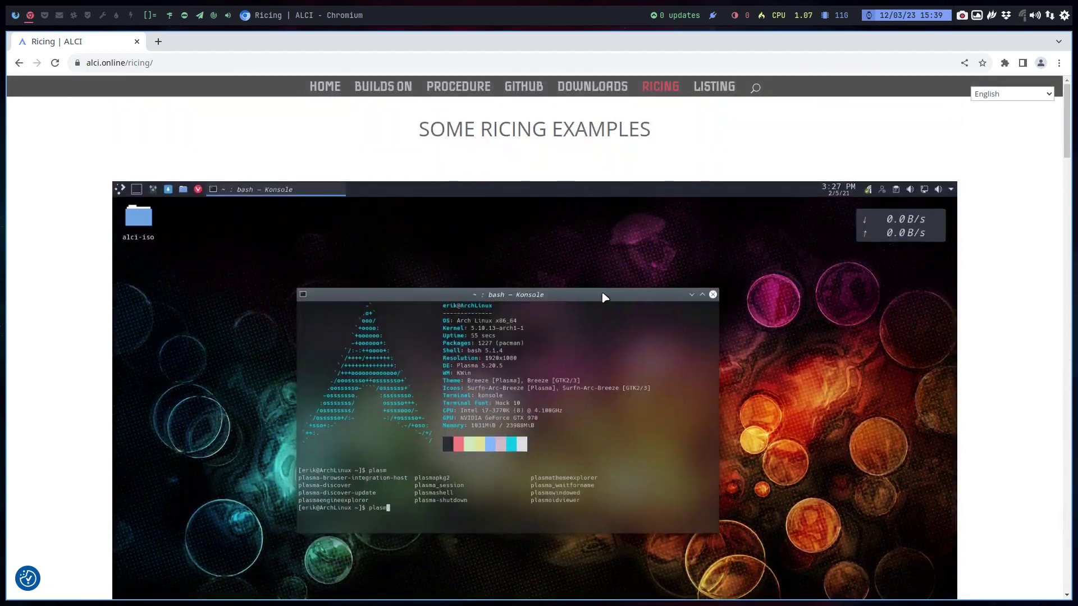
{"action": "left_click", "coordinate": [702, 87]}
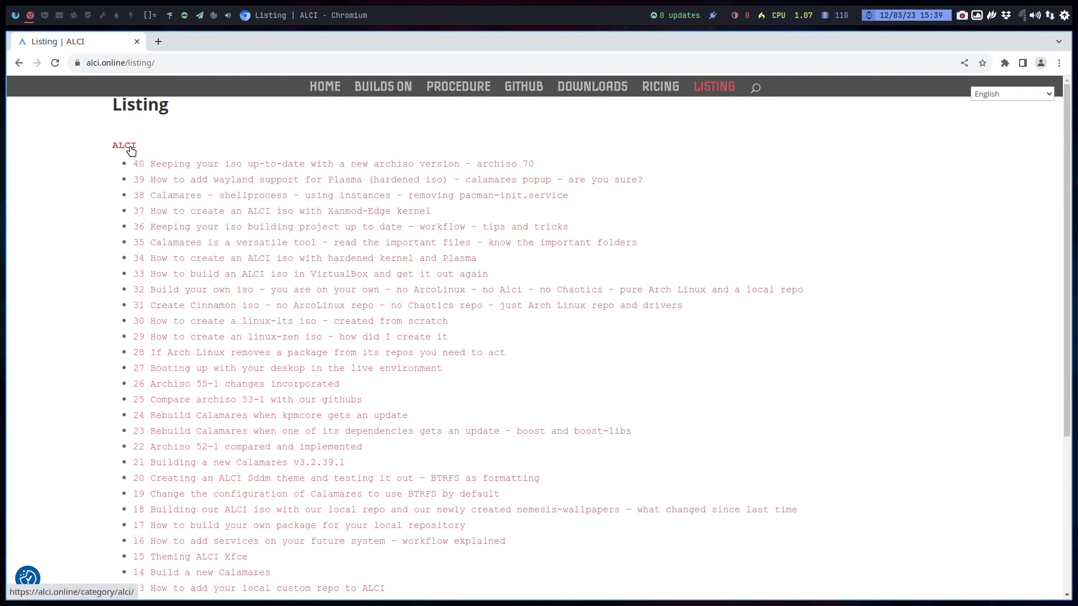
- Load arcolinuxiso.com in a new tab, open its GUIDE page, accept cookies, then return to workspace 1
{"action": "left_click", "coordinate": [158, 41]}
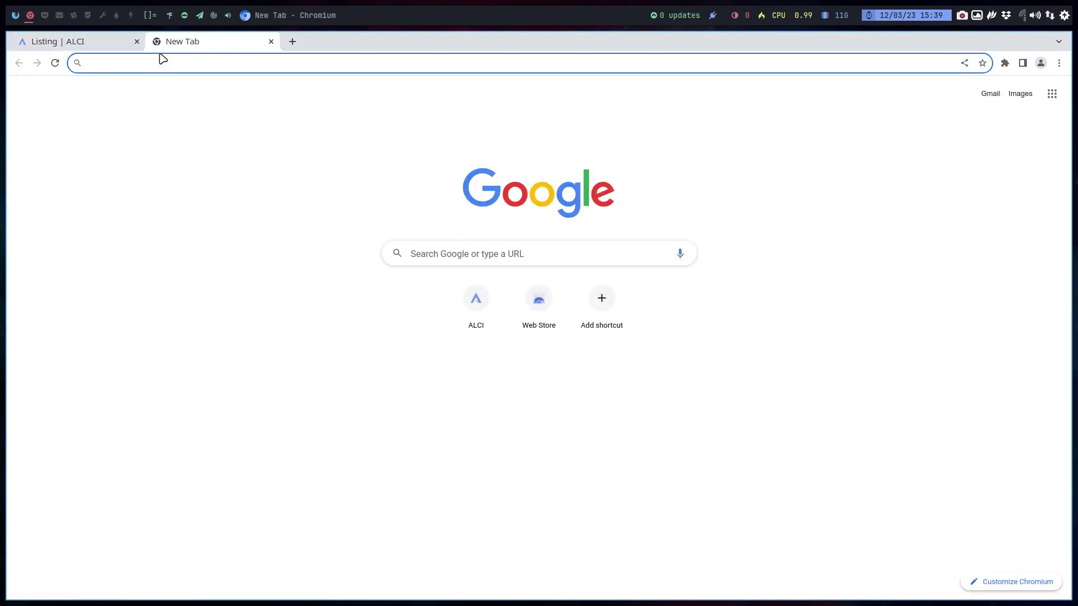
{"action": "type", "text": "arco"}
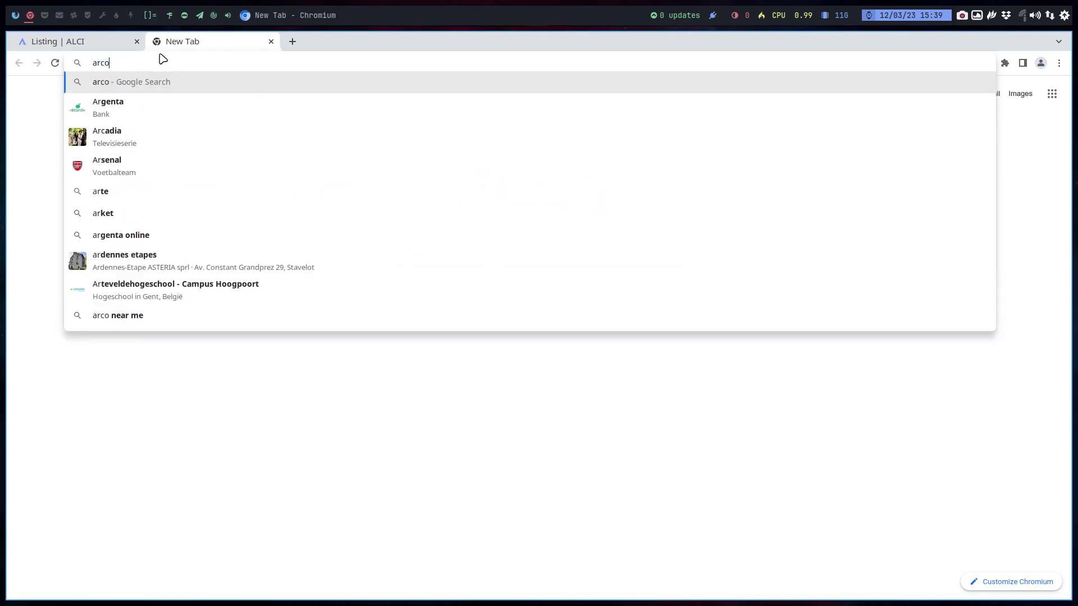
{"action": "type", "text": "linuxiso.com"}
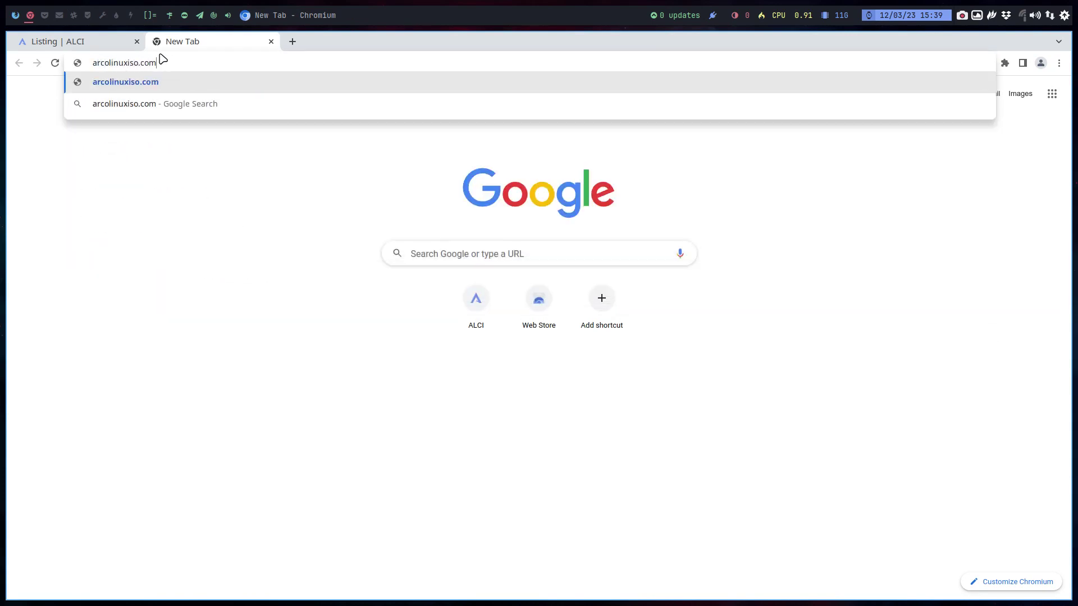
{"action": "key", "text": "Return"}
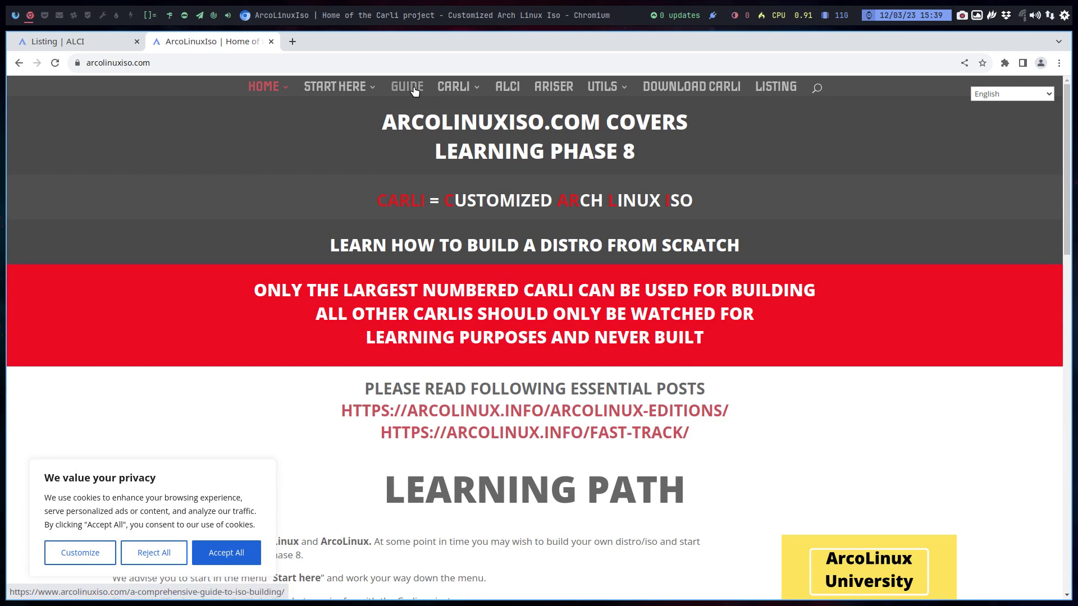
{"action": "left_click", "coordinate": [414, 91]}
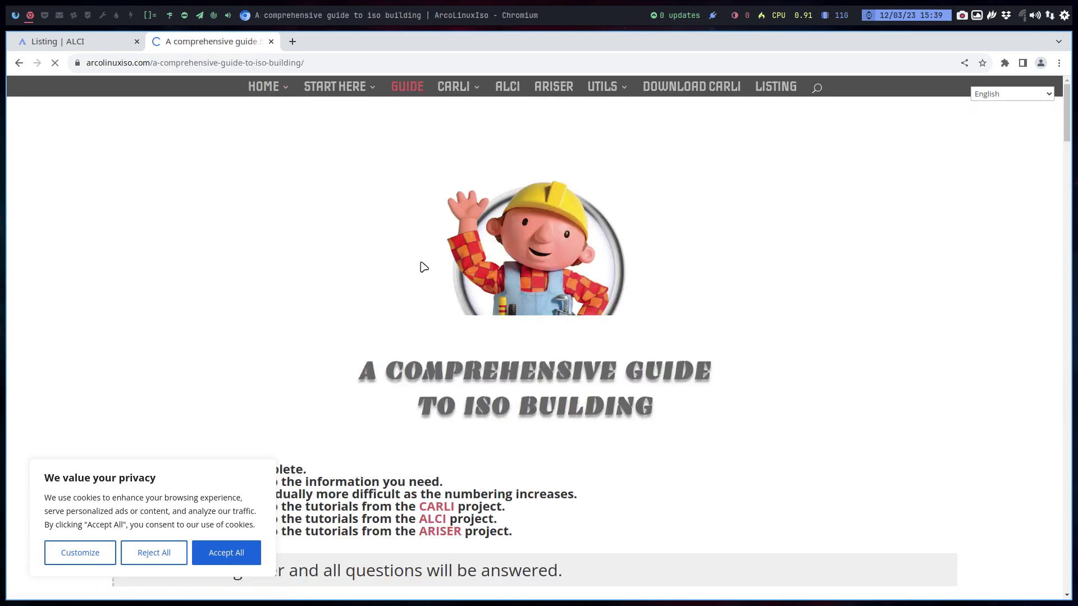
{"action": "left_click", "coordinate": [234, 550]}
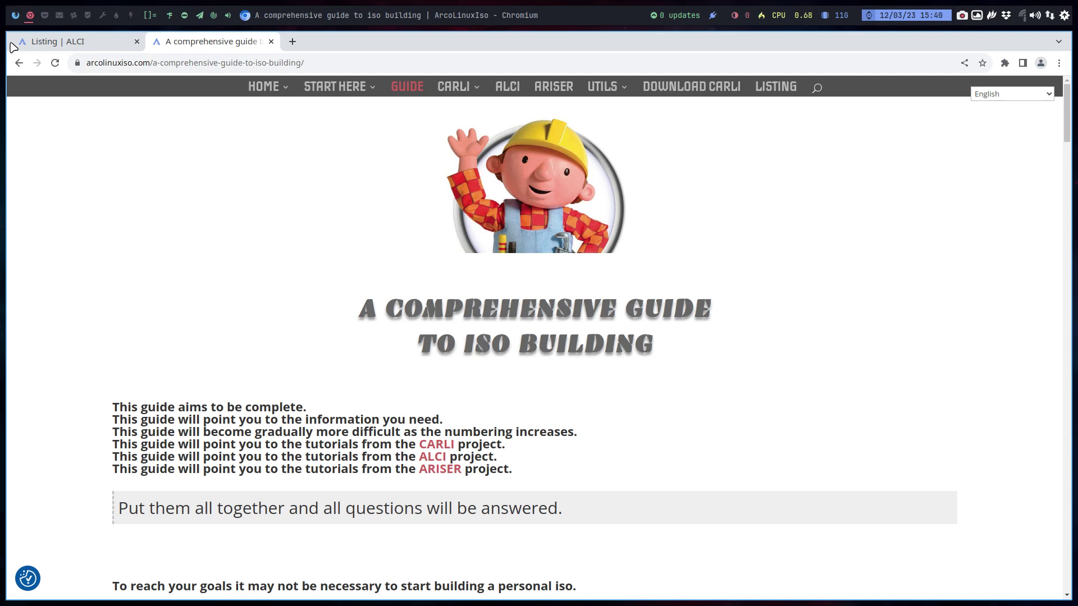
{"action": "left_click", "coordinate": [15, 16]}
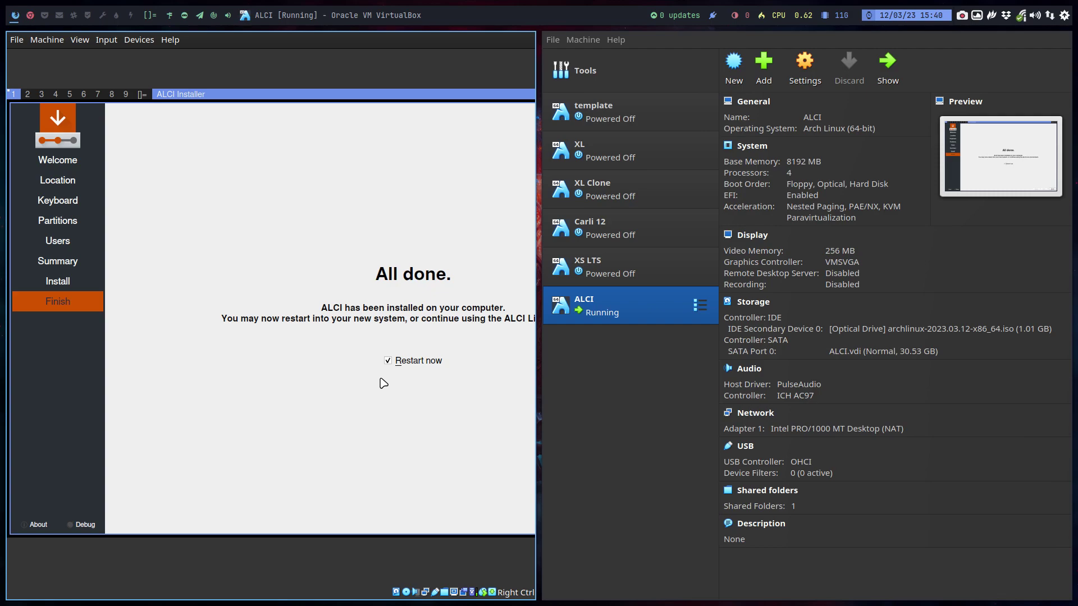
- Put the VM in full screen and finish the installer with Restart now checked
{"action": "key", "text": "ctrl+f"}
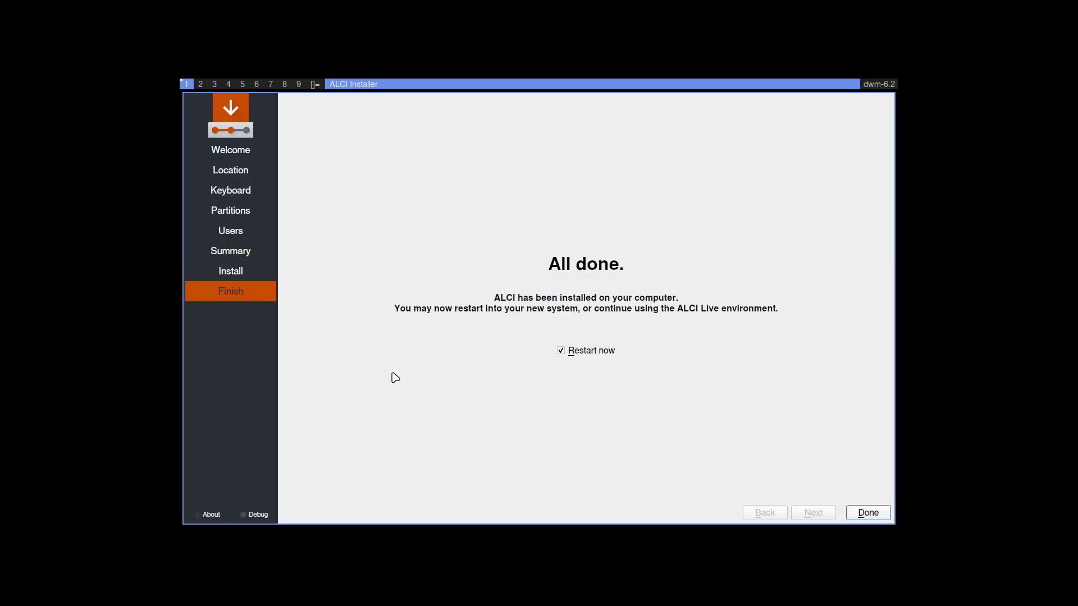
{"action": "left_click", "coordinate": [864, 512]}
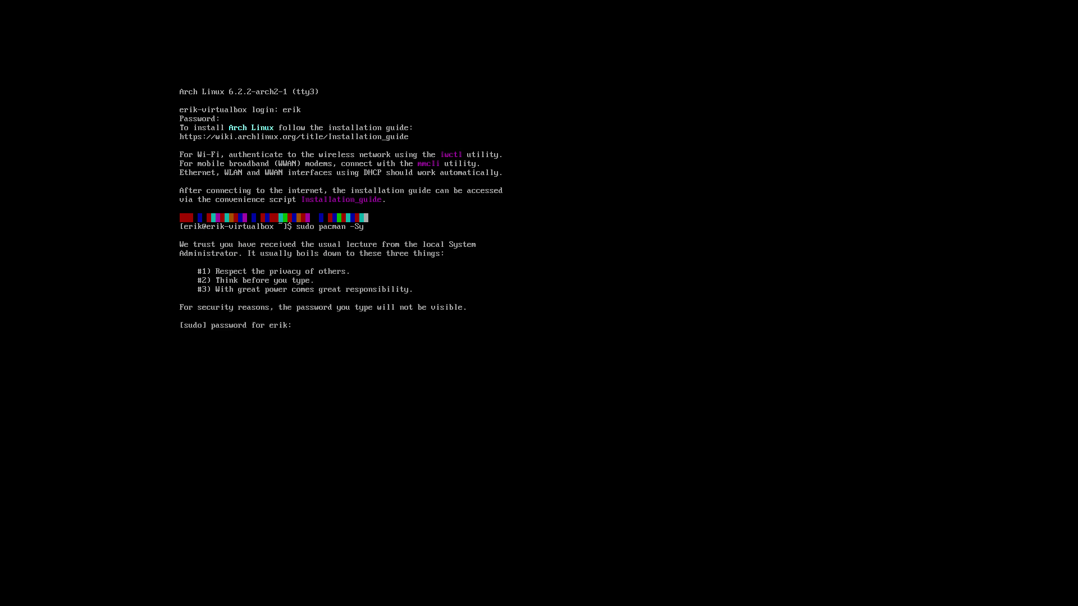
{"action": "key", "text": "Return"}
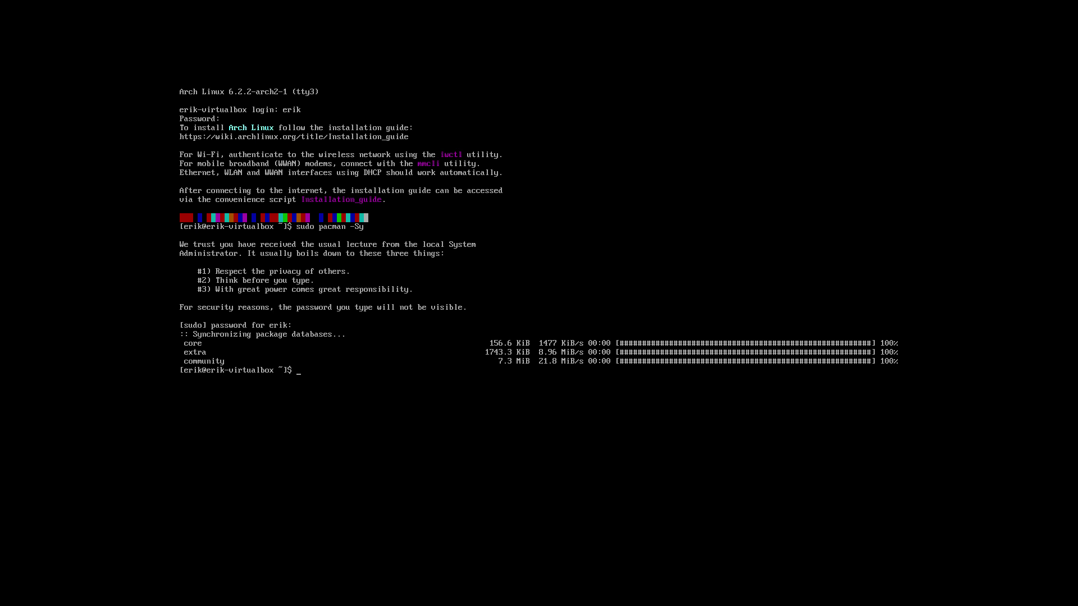
- Sync the package databases, then try a pacman removal, tab-completing xf86-input-libinput and nvme-cli
{"action": "type", "text": "sudo pacman -R xf8"}
{"action": "type", "text": "6-i"}
{"action": "key", "text": "Tab"}
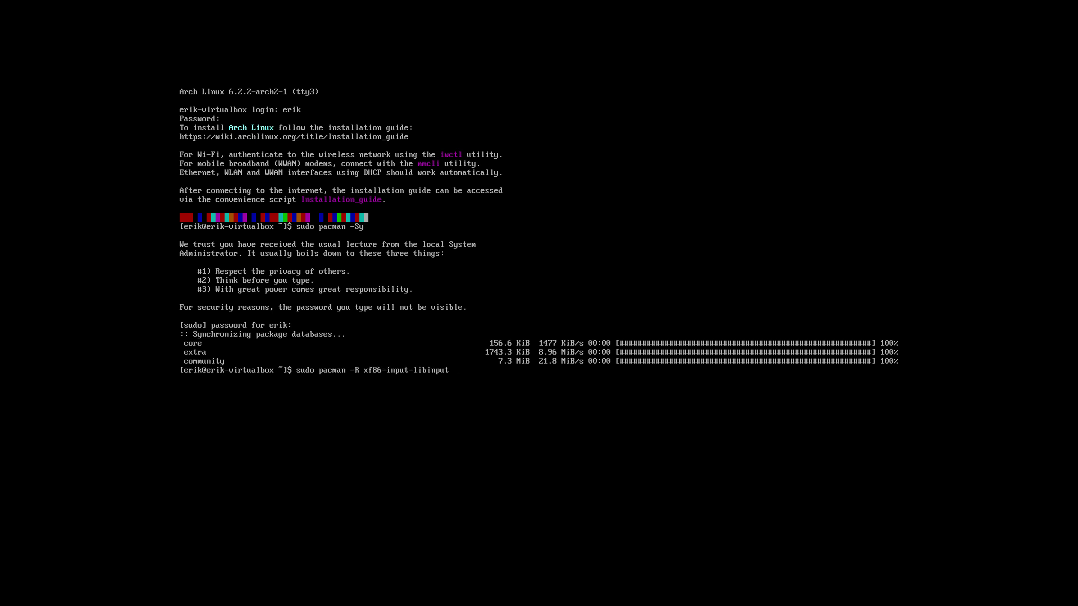
{"action": "key", "text": "BackSpace"}
{"action": "key", "text": "BackSpace"}
{"action": "key", "text": "BackSpace"}
{"action": "key", "text": "BackSpace"}
{"action": "key", "text": "BackSpace"}
{"action": "key", "text": "BackSpace"}
{"action": "key", "text": "BackSpace"}
{"action": "key", "text": "BackSpace"}
{"action": "key", "text": "BackSpace"}
{"action": "key", "text": "BackSpace"}
{"action": "key", "text": "BackSpace"}
{"action": "key", "text": "BackSpace"}
{"action": "key", "text": "BackSpace"}
{"action": "key", "text": "BackSpace"}
{"action": "key", "text": "BackSpace"}
{"action": "key", "text": "BackSpace"}
{"action": "key", "text": "BackSpace"}
{"action": "key", "text": "BackSpace"}
{"action": "type", "text": "nv"}
{"action": "key", "text": "Tab"}
{"action": "key", "text": "BackSpace"}
{"action": "key", "text": "BackSpace"}
{"action": "key", "text": "BackSpace"}
{"action": "key", "text": "BackSpace"}
{"action": "key", "text": "BackSpace"}
{"action": "key", "text": "BackSpace"}
{"action": "key", "text": "BackSpace"}
{"action": "type", "text": "car"}
{"action": "key", "text": "BackSpace"}
{"action": "key", "text": "BackSpace"}
- Browse package names starting with arch and al, complete alci-grub-theme-git, then cancel the command
{"action": "type", "text": "arch"}
{"action": "key", "text": "Tab"}
{"action": "key", "text": "Tab"}
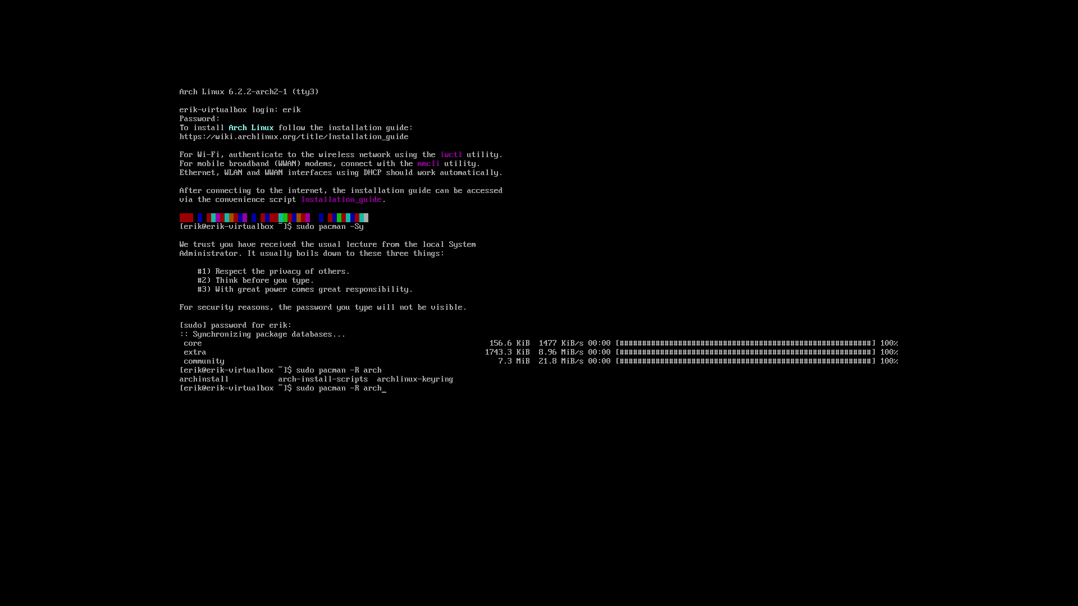
{"action": "key", "text": "BackSpace"}
{"action": "key", "text": "BackSpace"}
{"action": "key", "text": "BackSpace"}
{"action": "key", "text": "BackSpace"}
{"action": "type", "text": "car"}
{"action": "key", "text": "BackSpace"}
{"action": "key", "text": "BackSpace"}
{"action": "key", "text": "BackSpace"}
{"action": "type", "text": "al"}
{"action": "key", "text": "Tab"}
{"action": "key", "text": "Tab"}
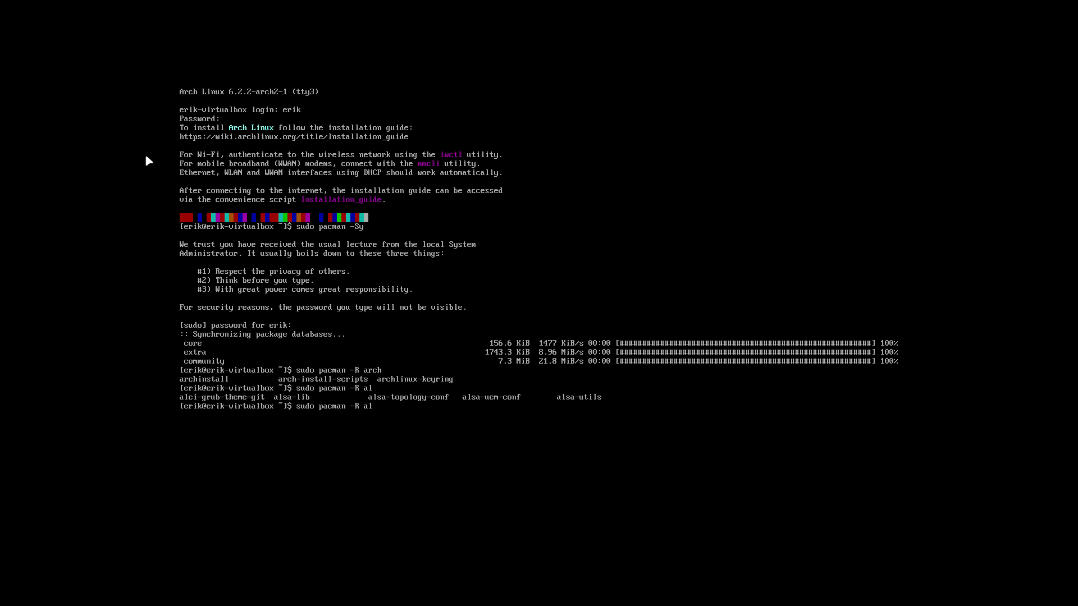
{"action": "type", "text": "c"}
{"action": "key", "text": "Tab"}
{"action": "key", "text": "ctrl+c"}
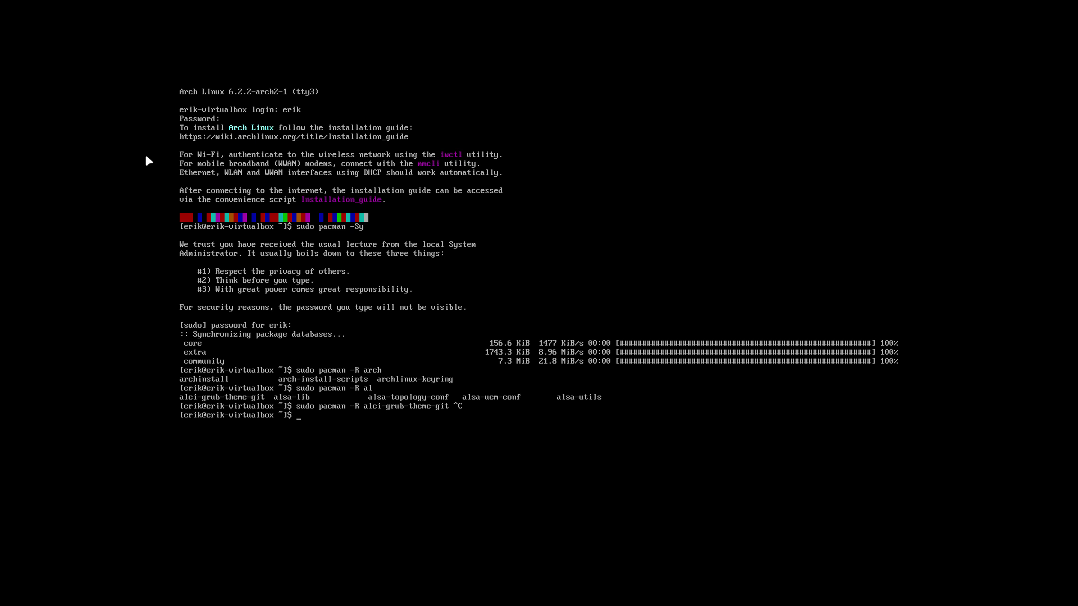
- Run sudo pacman -S deepin, accepting all group members and the default deepin-anything and secrets providers
{"action": "type", "text": "sudo pacman -S"}
{"action": "type", "text": "deepin"}
{"action": "key", "text": "Return"}
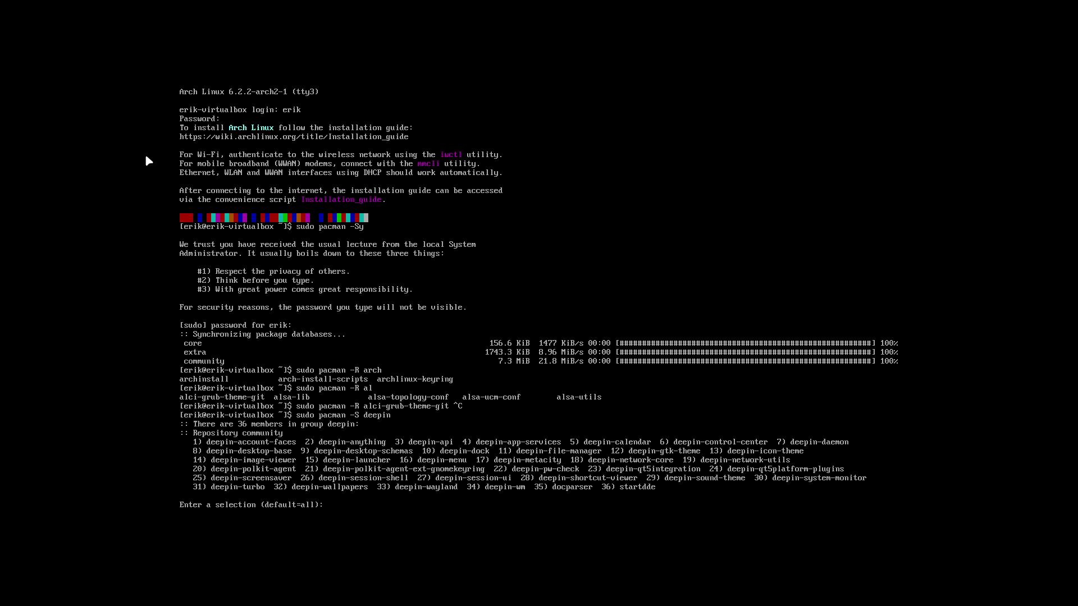
{"action": "key", "text": "Return"}
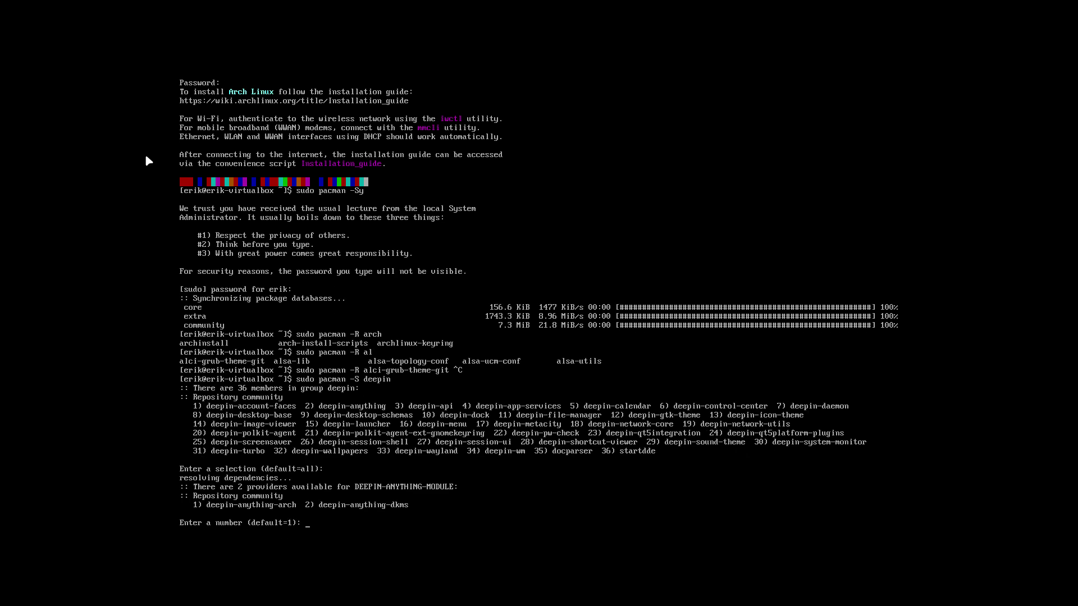
{"action": "key", "text": "Return"}
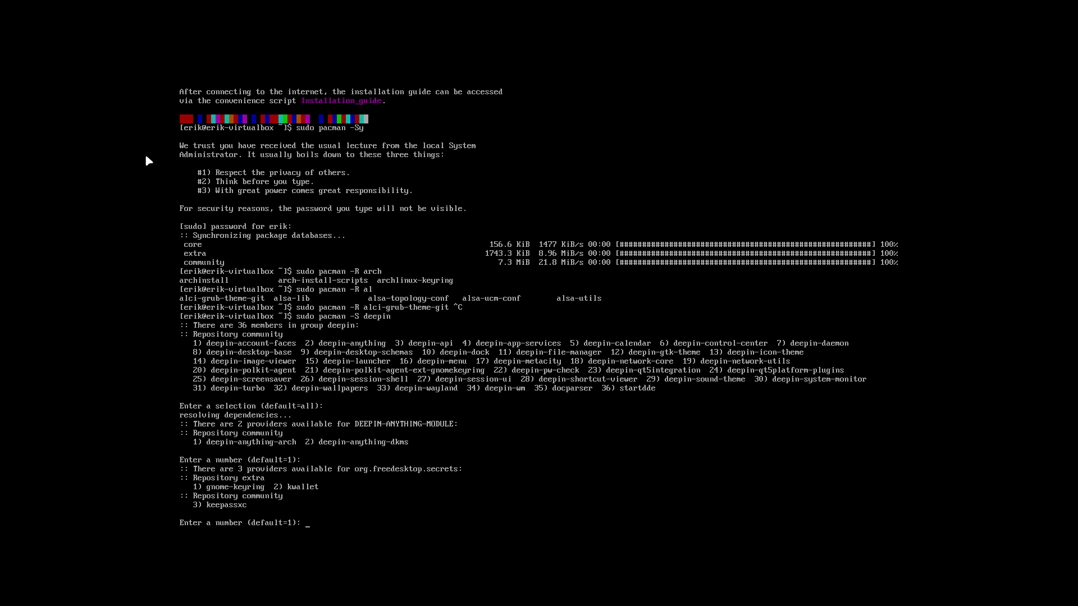
{"action": "key", "text": "Return"}
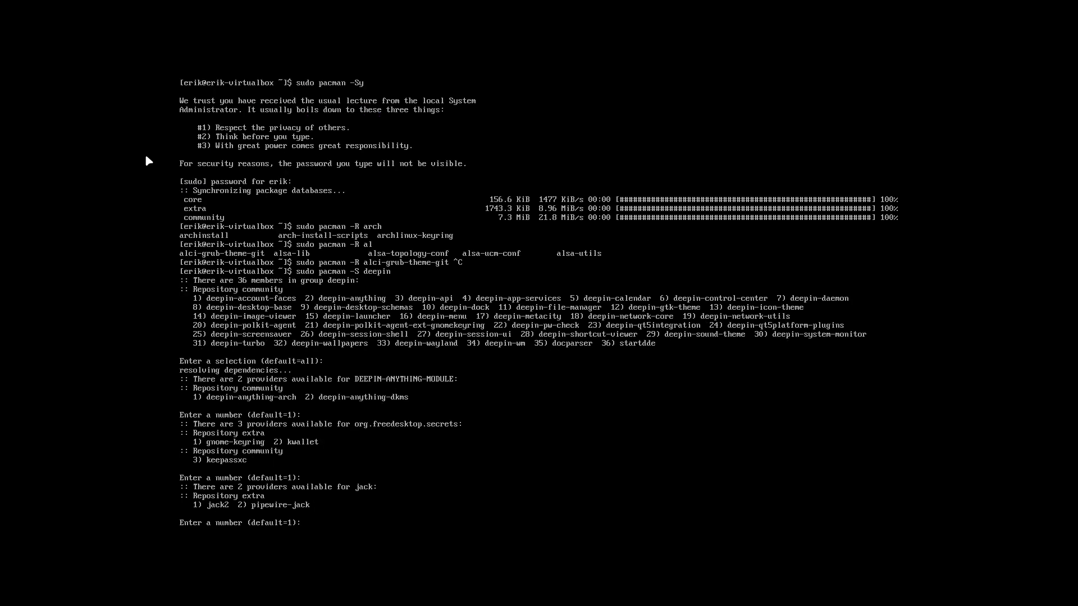
- Accept the default jack provider, confirm installing 276 packages, then start typing ls /usr/share/xses
{"action": "key", "text": "Return"}
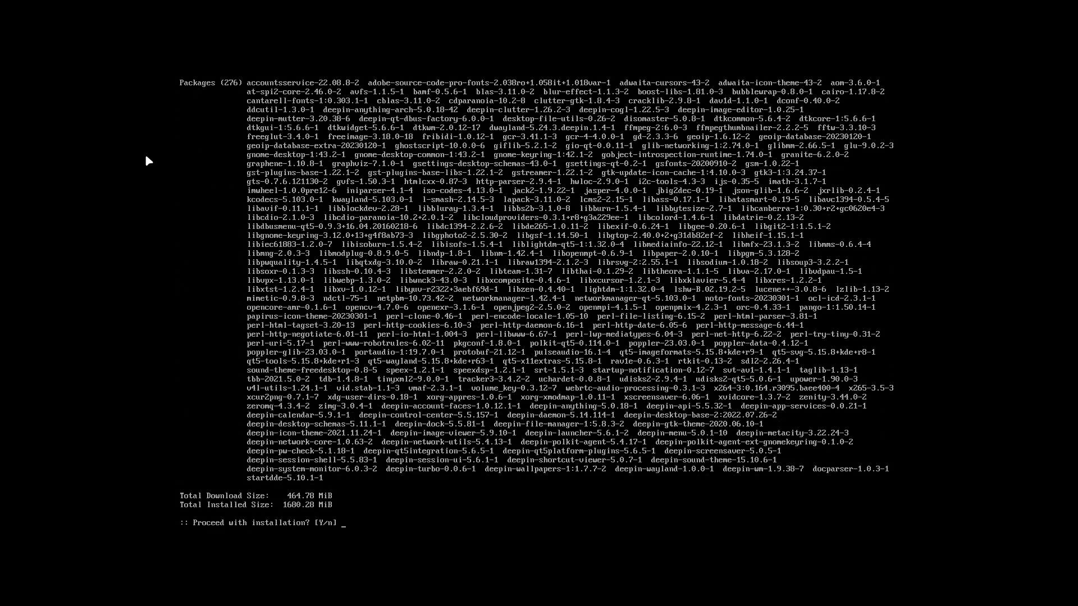
{"action": "key", "text": "Return"}
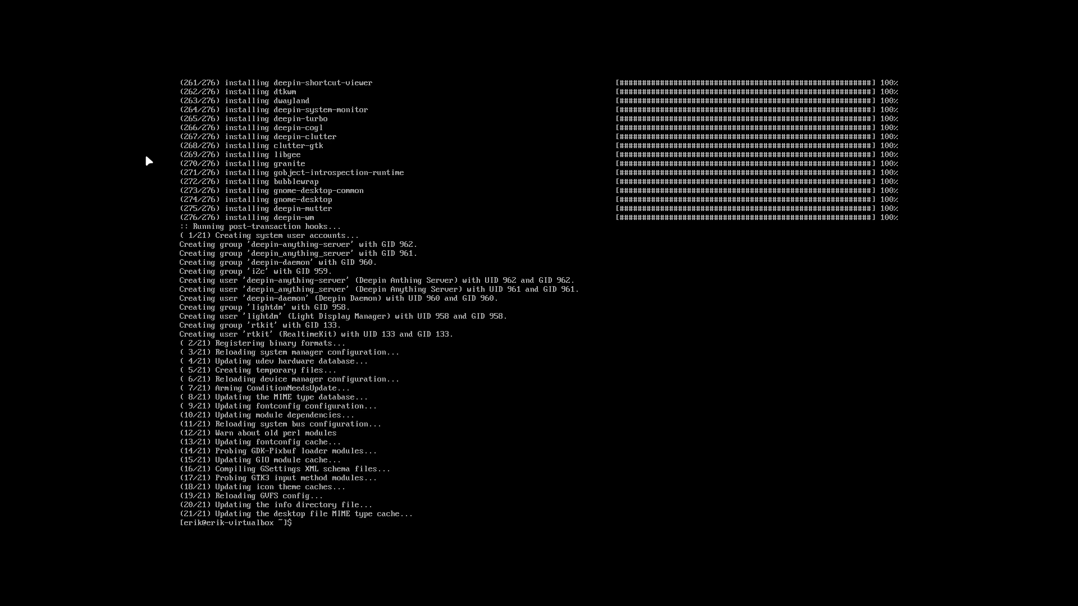
{"action": "type", "text": "ls /usr/share/xses"}
- List /usr/share/xsessions/ to confirm deepin.desktop, then run sudo reboot
{"action": "key", "text": "Tab"}
{"action": "key", "text": "Return"}
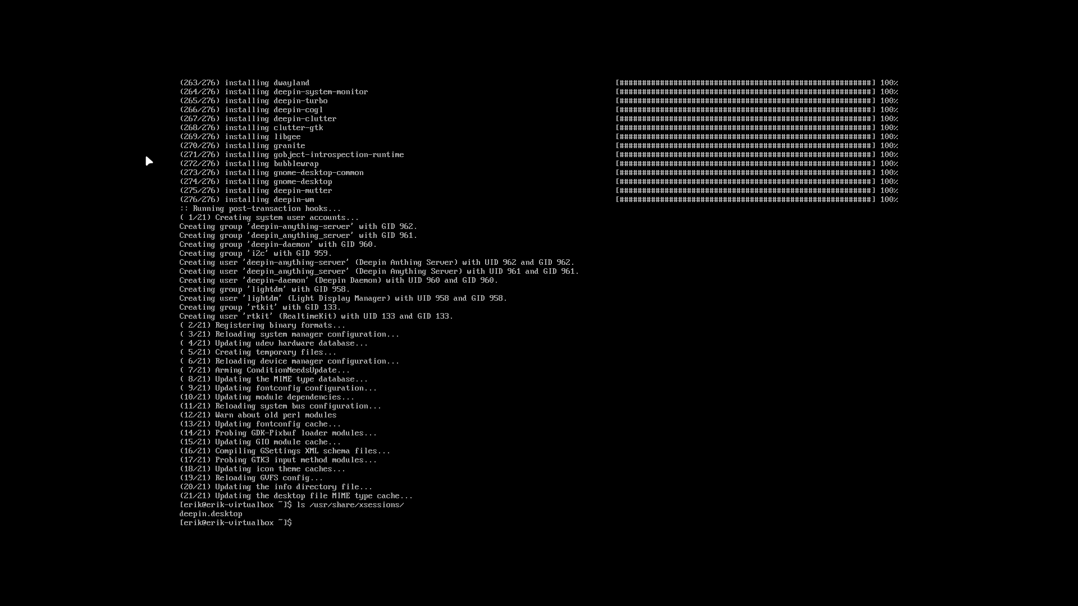
{"action": "type", "text": "sr"}
{"action": "key", "text": "BackSpace"}
{"action": "type", "text": "udo reboot"}
{"action": "key", "text": "Return"}
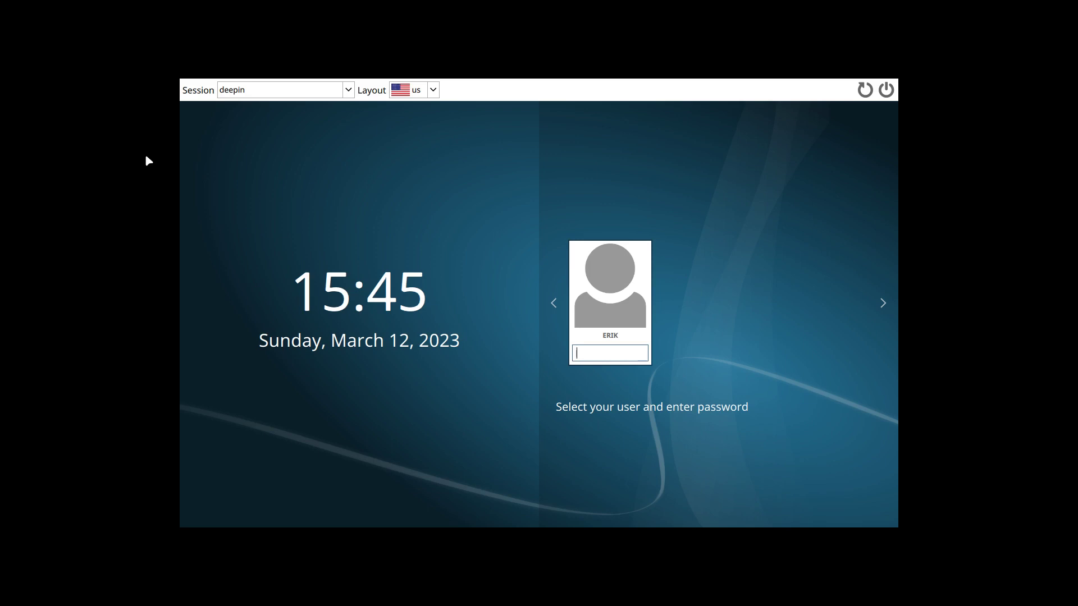
- Keep the deepin session and us keyboard layout on the login screen, then select the password field
{"action": "left_click", "coordinate": [258, 88]}
{"action": "left_click", "coordinate": [290, 92]}
{"action": "left_click", "coordinate": [415, 90]}
{"action": "left_click", "coordinate": [414, 106]}
{"action": "left_click", "coordinate": [604, 354]}
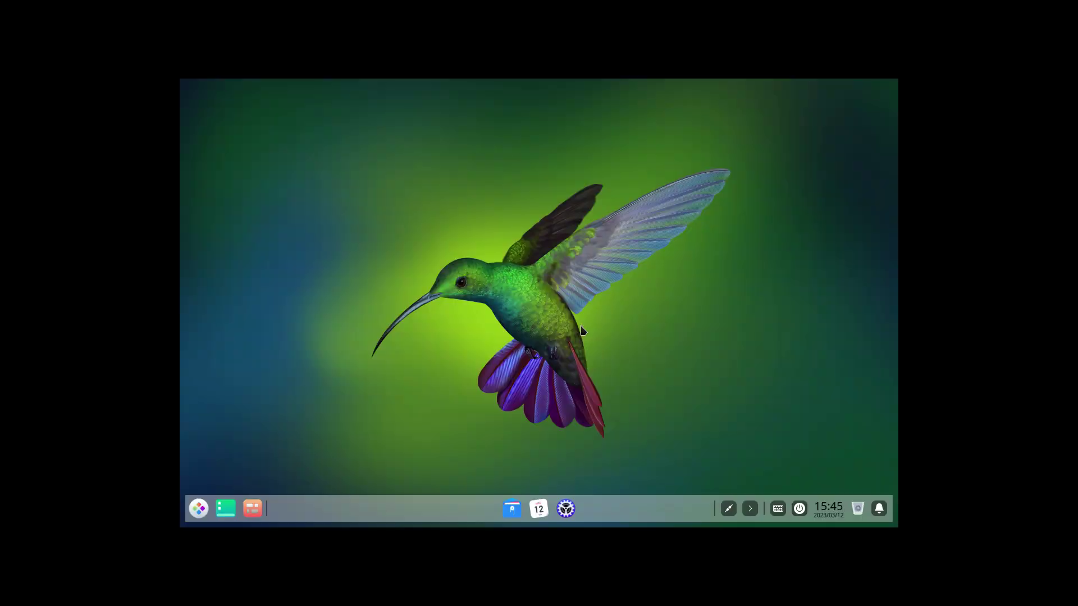
- Toggle full screen and explore the deepin launcher, tray items and shutdown options
{"action": "key", "text": "Control_R+f"}
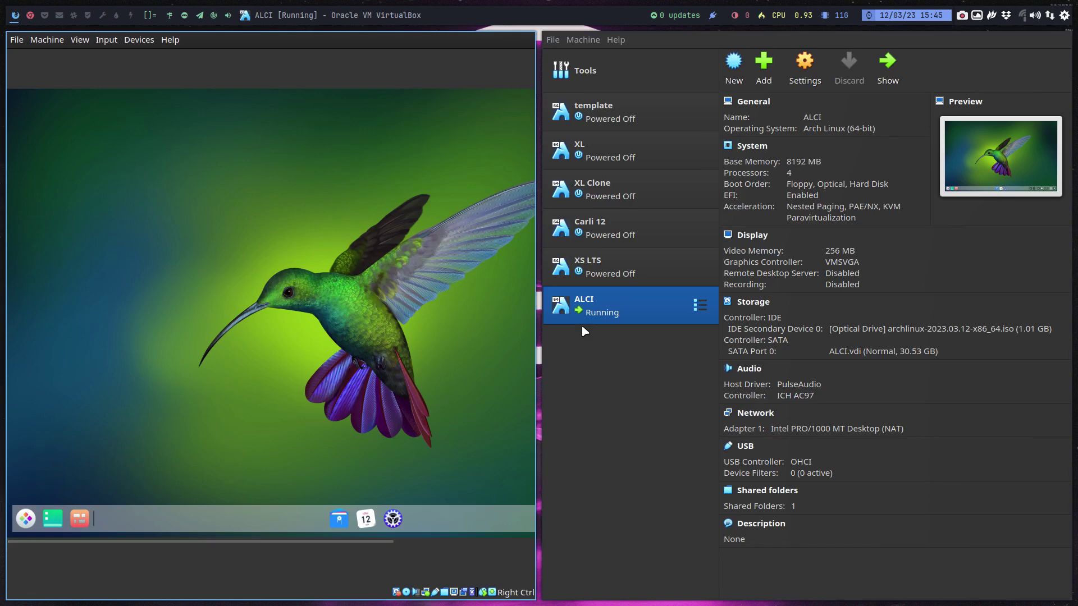
{"action": "key", "text": "Control_R+f"}
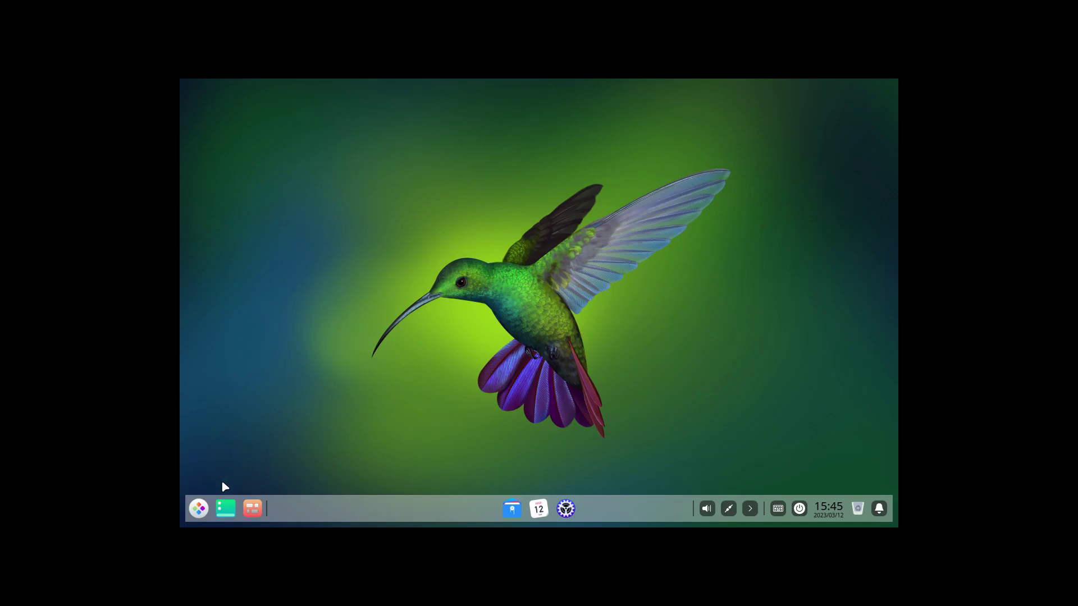
{"action": "left_click", "coordinate": [195, 513]}
{"action": "left_click", "coordinate": [194, 513]}
{"action": "left_click", "coordinate": [195, 513]}
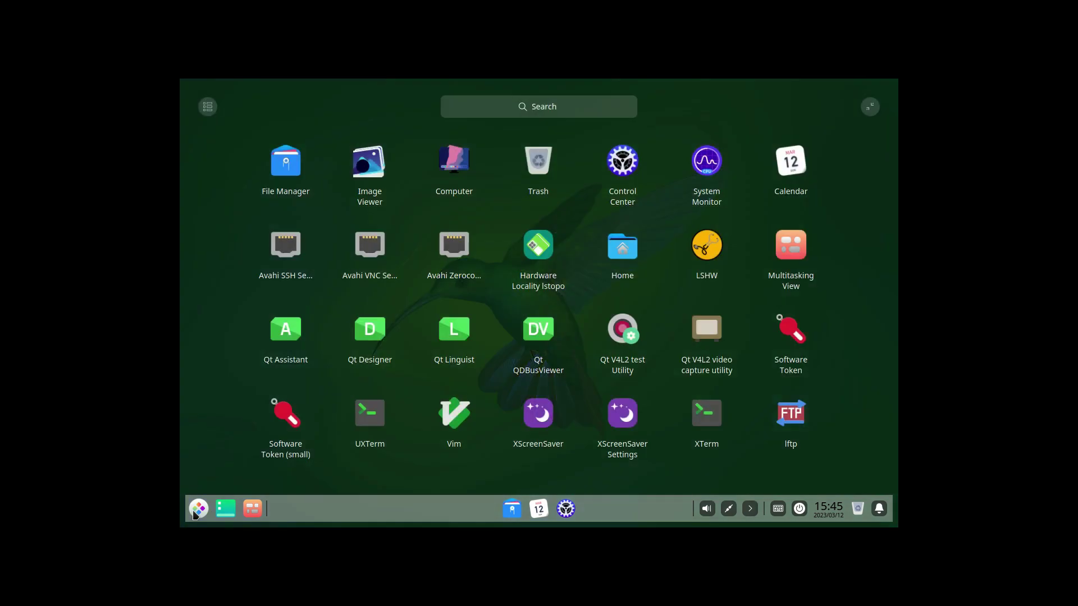
{"action": "type", "text": "se"}
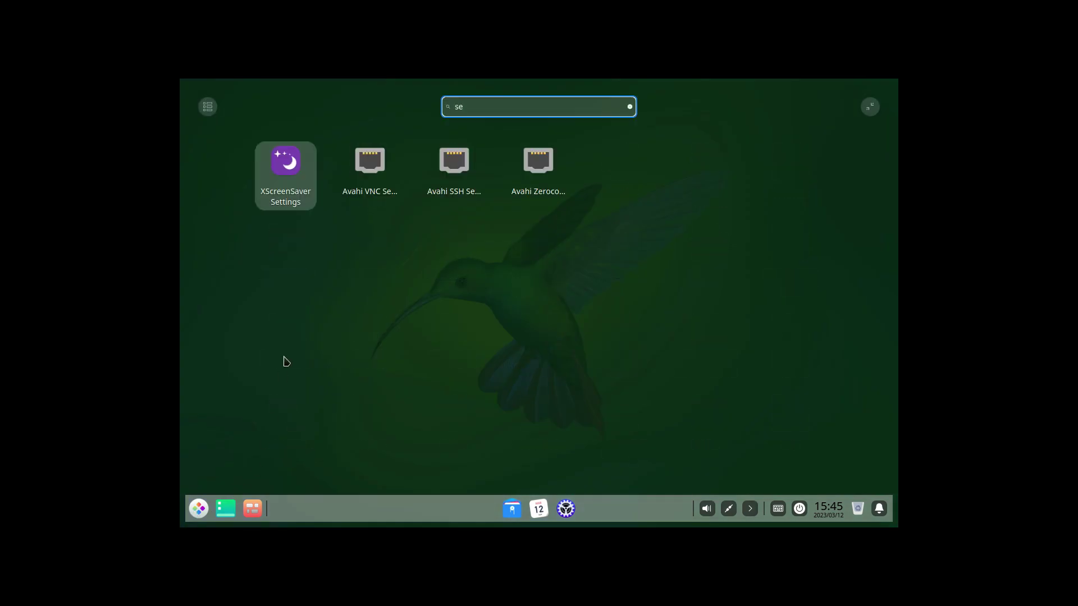
{"action": "key", "text": "BackSpace"}
{"action": "key", "text": "BackSpace"}
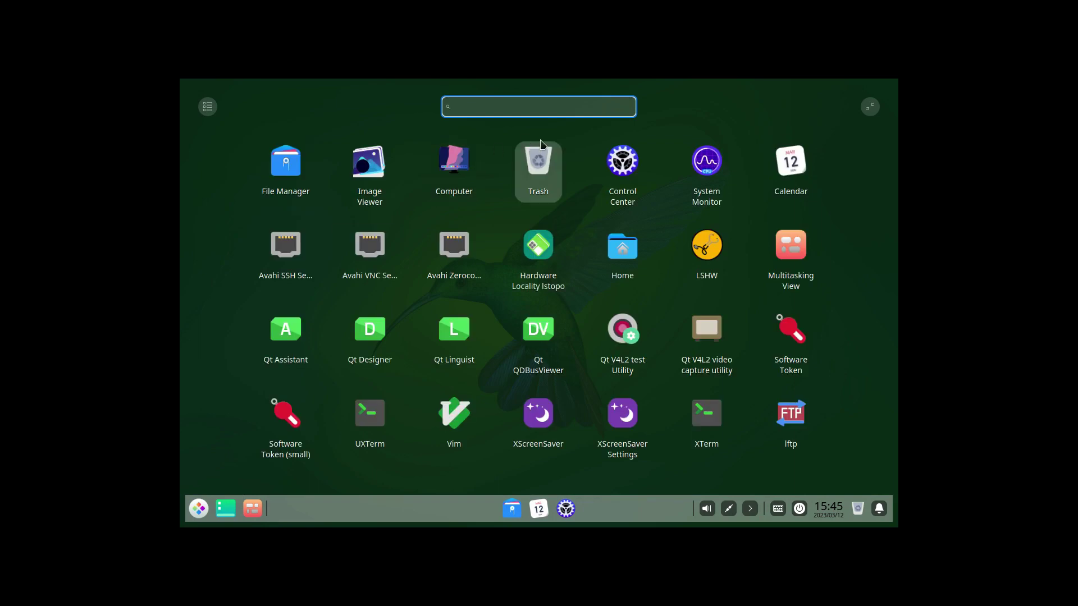
{"action": "left_click", "coordinate": [610, 177]}
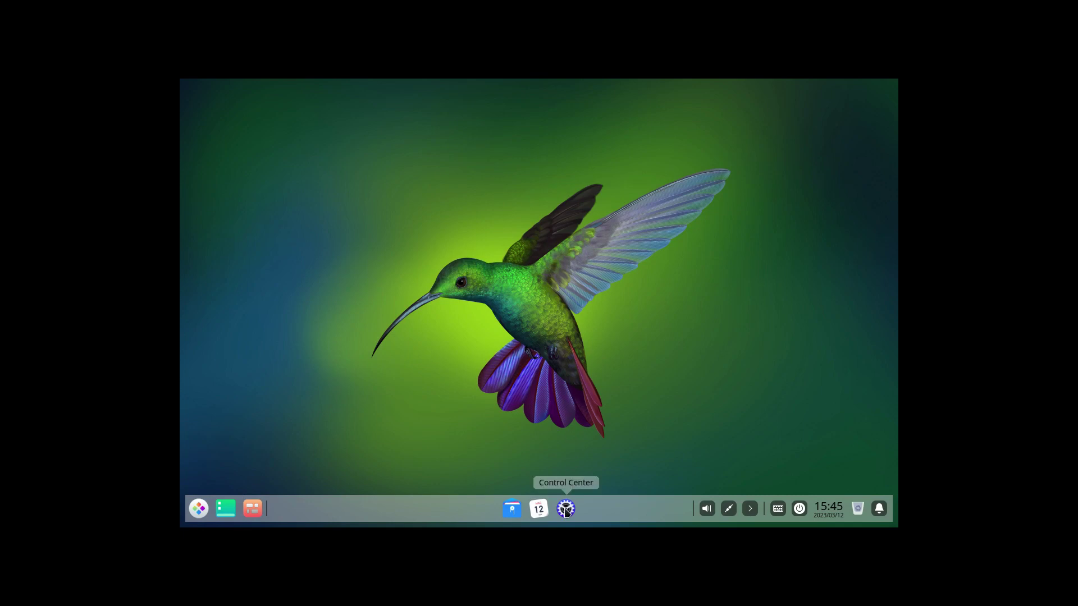
{"action": "left_click", "coordinate": [751, 510]}
{"action": "left_click", "coordinate": [751, 510]}
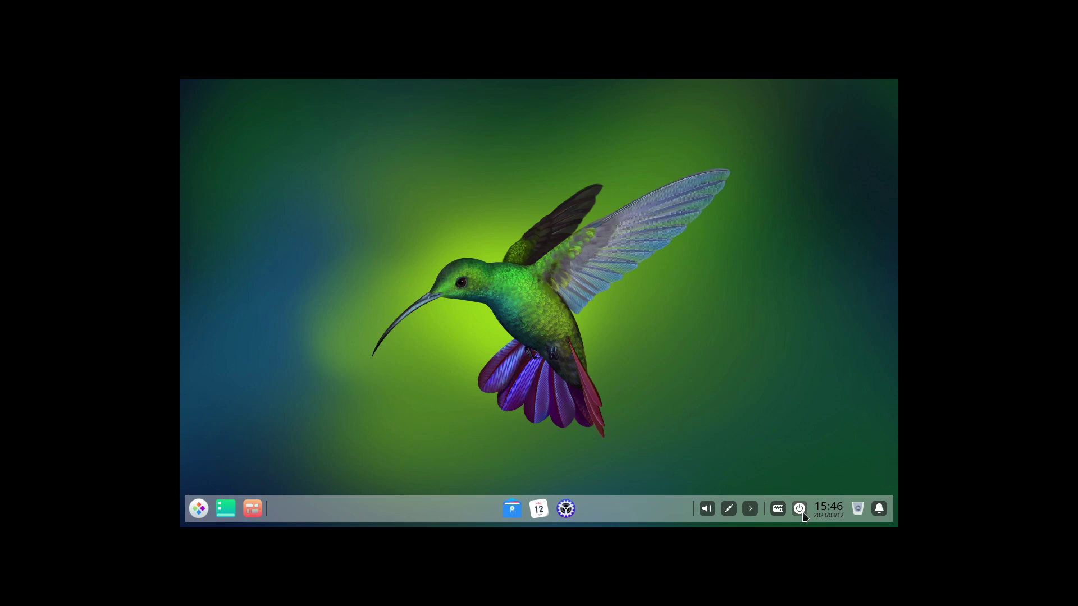
{"action": "left_click", "coordinate": [798, 509]}
- Search 'ter' in the deepin launcher and launch XTerm
{"action": "left_click", "coordinate": [198, 510]}
{"action": "left_click", "coordinate": [199, 510]}
{"action": "left_click", "coordinate": [199, 509]}
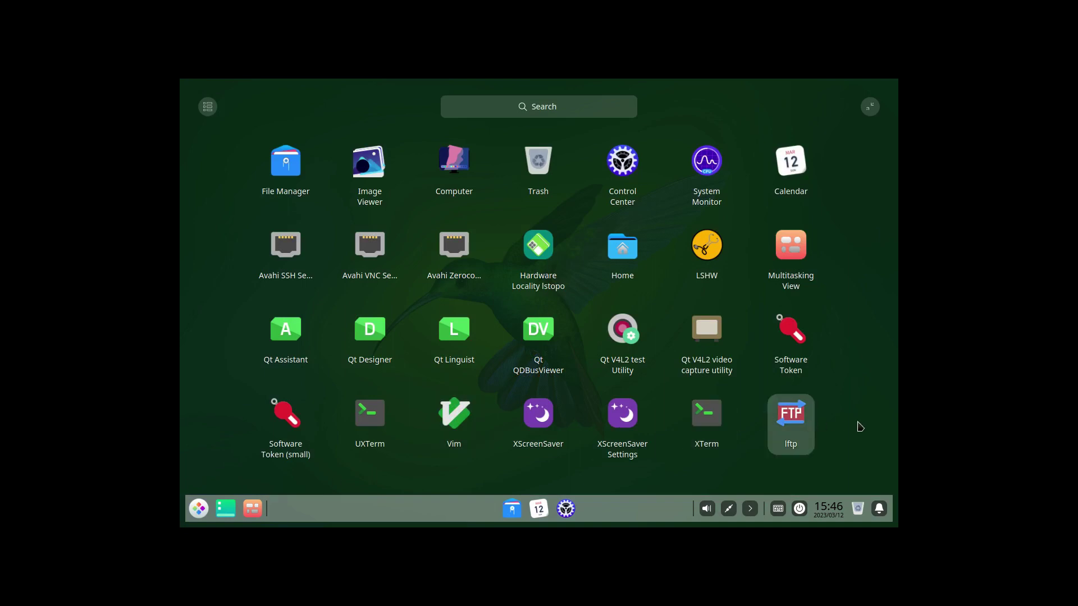
{"action": "left_click", "coordinate": [285, 168]}
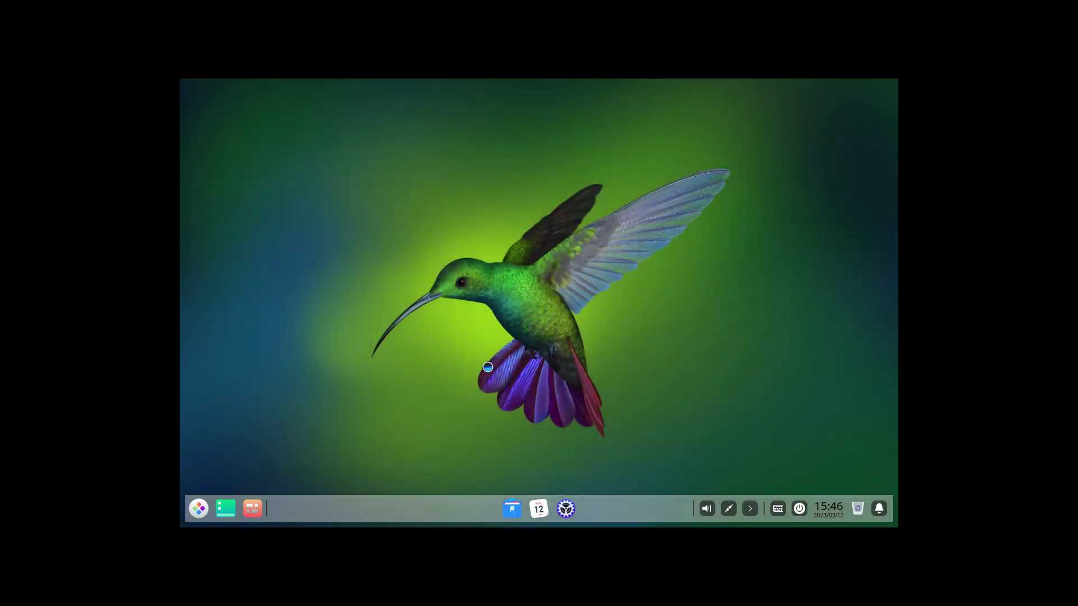
{"action": "left_click", "coordinate": [200, 510]}
{"action": "type", "text": "ter"}
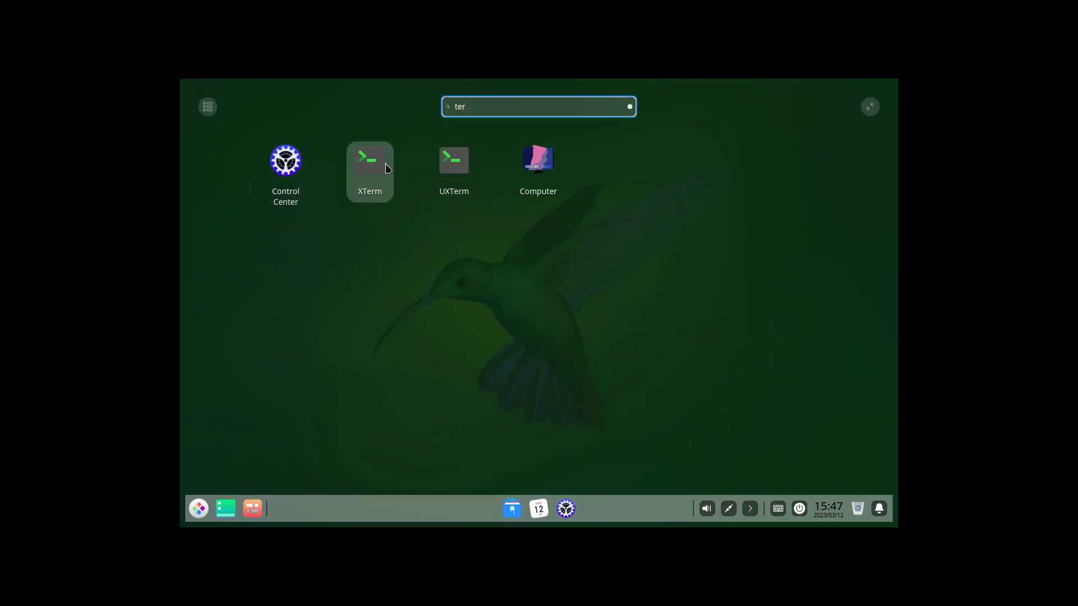
{"action": "left_click", "coordinate": [386, 169]}
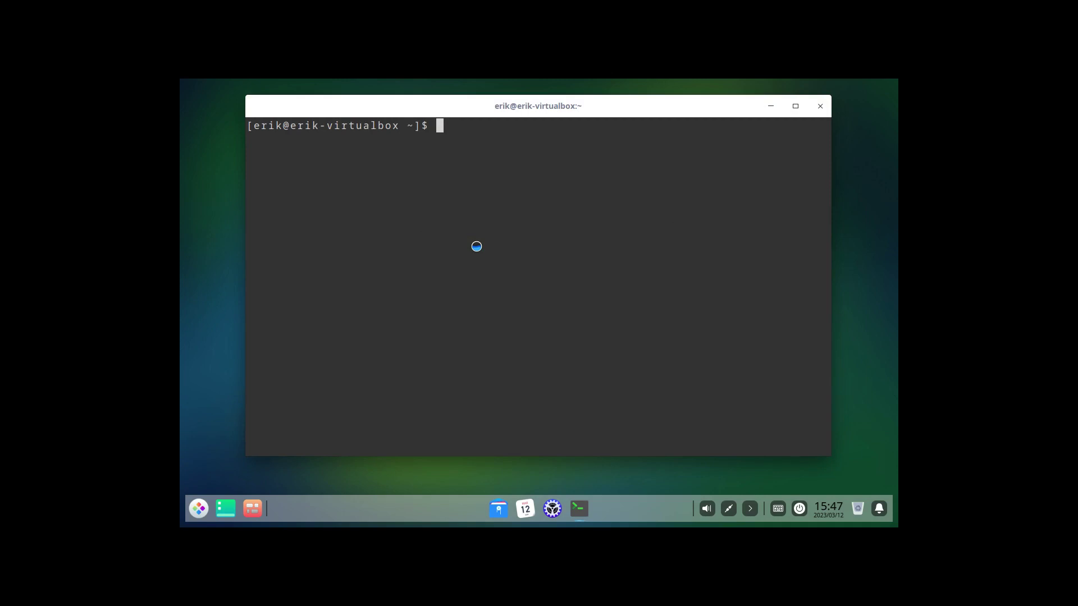
- After neofetch is not found, install it with sudo pacman -S neofetch and begin retyping neofetch
{"action": "type", "text": "neofetch"}
{"action": "key", "text": "Return"}
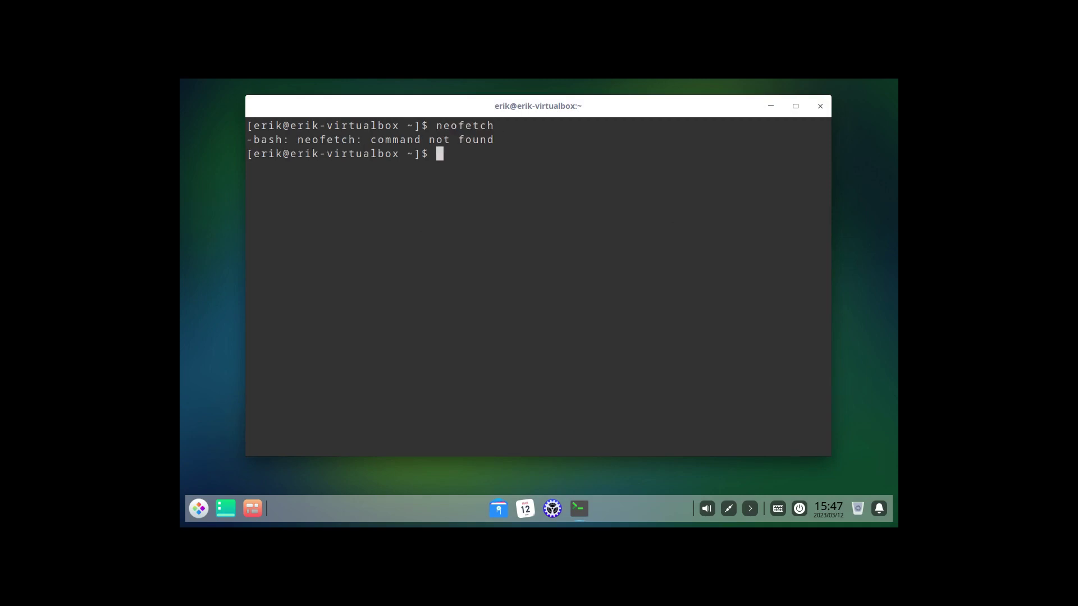
{"action": "type", "text": "sudo pcman"}
{"action": "key", "text": "BackSpace"}
{"action": "key", "text": "BackSpace"}
{"action": "key", "text": "BackSpace"}
{"action": "key", "text": "BackSpace"}
{"action": "type", "text": "acman -S neofetch"}
{"action": "key", "text": "Return"}
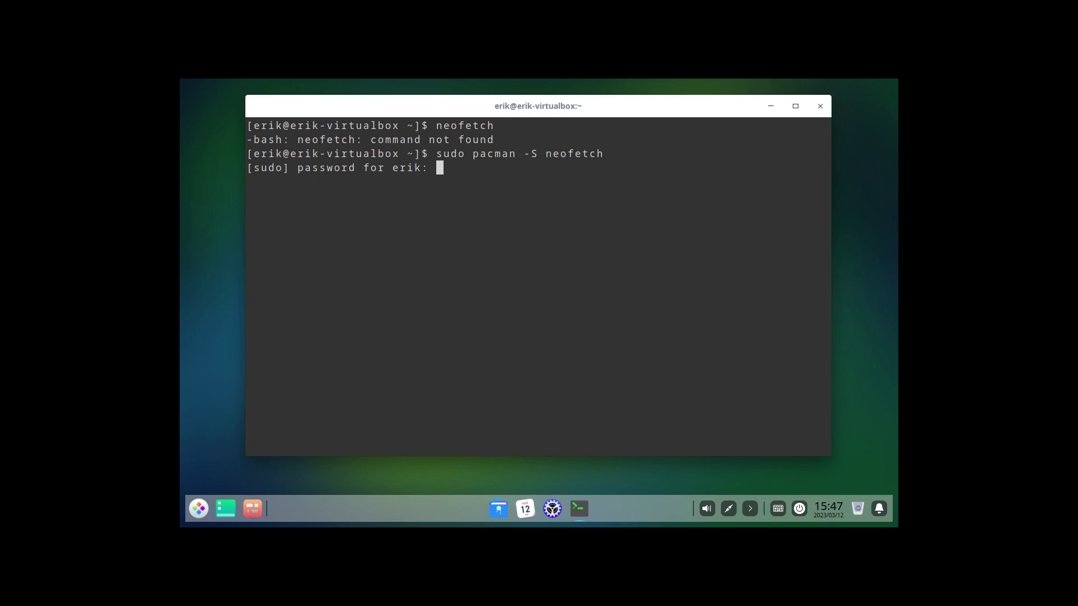
{"action": "key", "text": "Return"}
{"action": "key", "text": "Return"}
{"action": "type", "text": "nefoetch"}
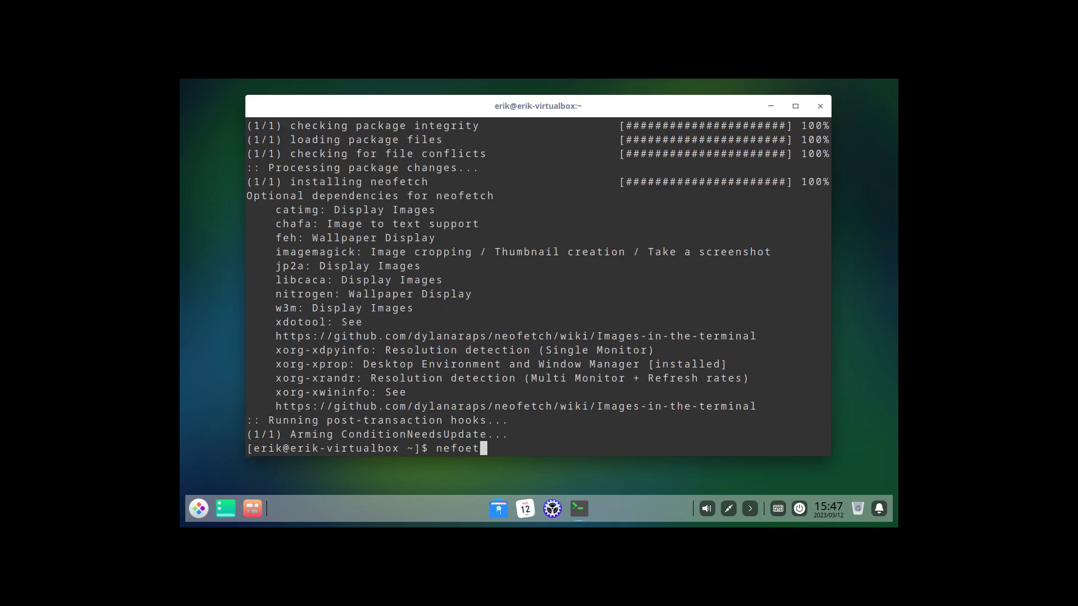
{"action": "key", "text": "BackSpace"}
{"action": "key", "text": "BackSpace"}
{"action": "key", "text": "BackSpace"}
{"action": "key", "text": "BackSpace"}
{"action": "key", "text": "BackSpace"}
{"action": "key", "text": "BackSpace"}
- Run neofetch and briefly highlight the 743 package count in its output
{"action": "type", "text": "ofetch"}
{"action": "key", "text": "Return"}
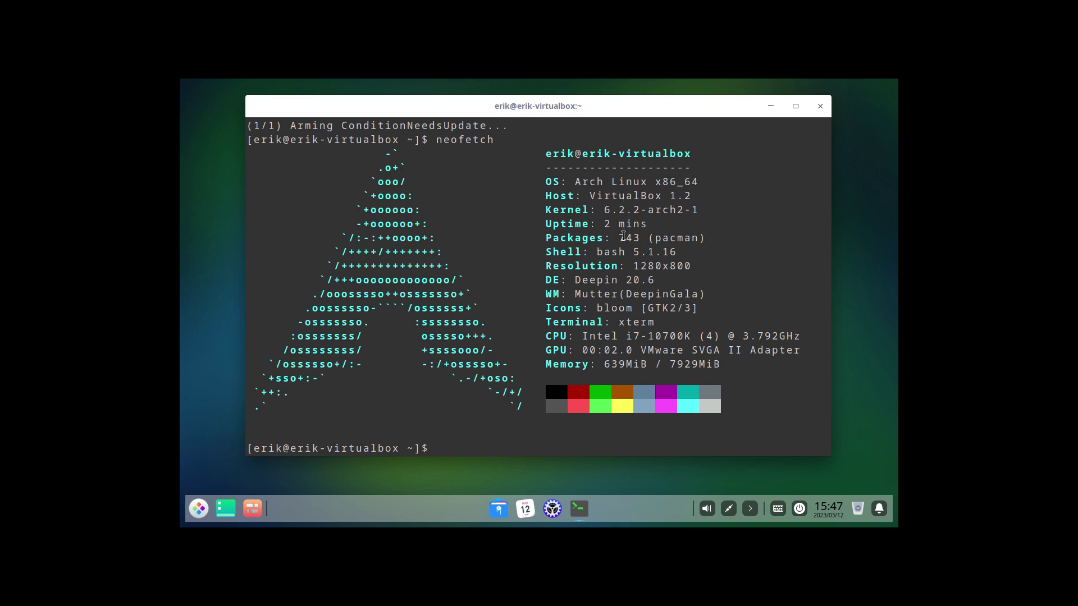
{"action": "double_click", "coordinate": [628, 237]}
{"action": "left_click", "coordinate": [608, 277]}
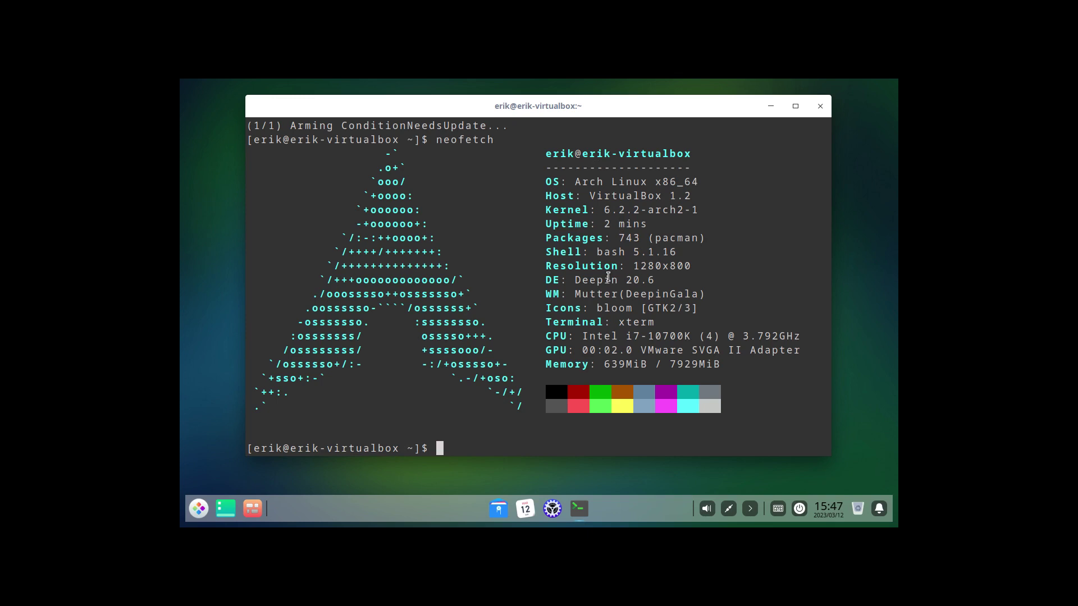